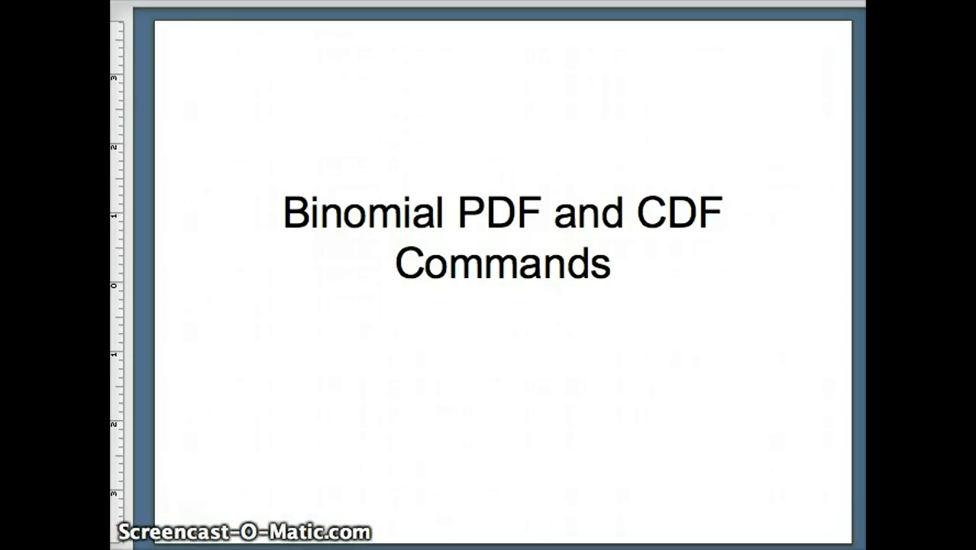
# - Advance to the n = 100, p = 0.36 slide and show P(X = 42) = C(100,42)(0.36)^42(0.64)^58
pyautogui.press('Down')
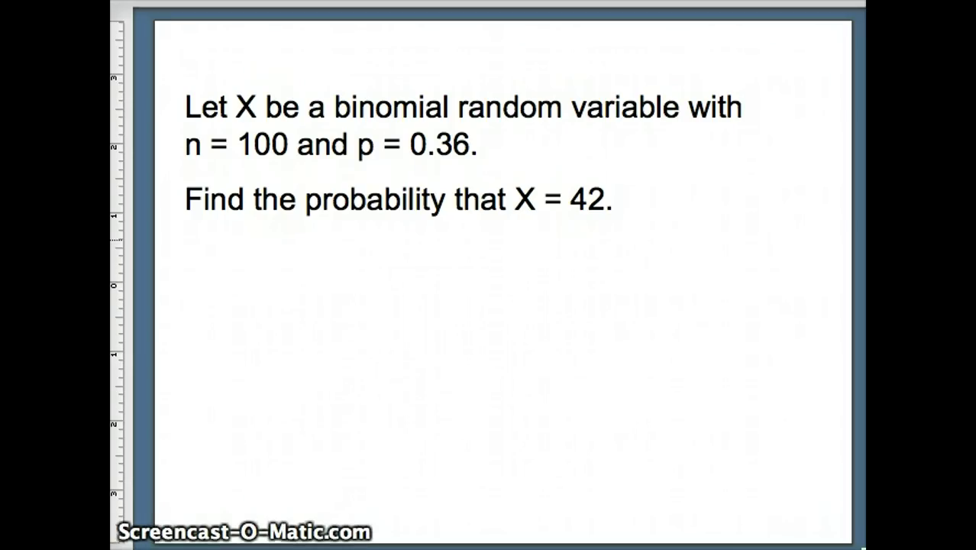
pyautogui.press('super+v')
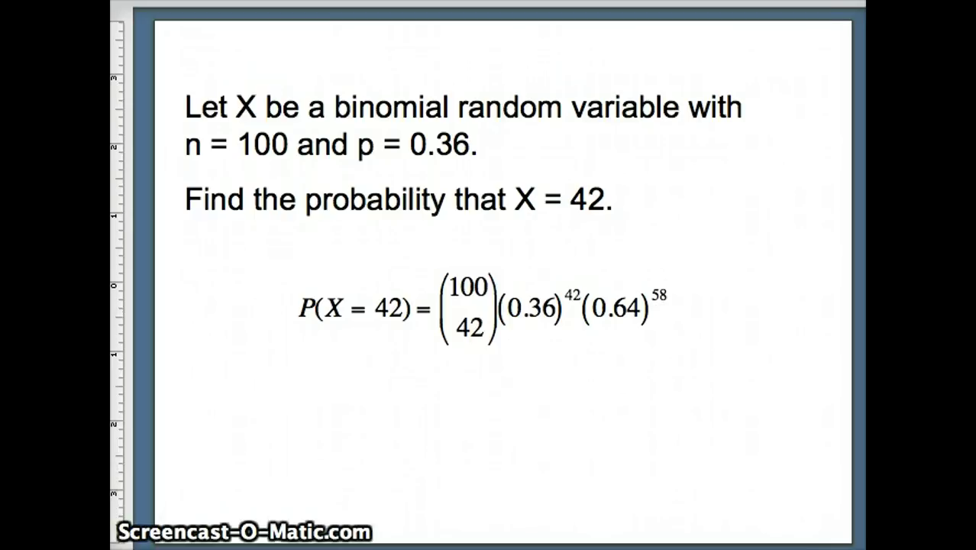
# - In Excel, enter =combin(100,42) in cell A2
pyautogui.press('super+Tab')
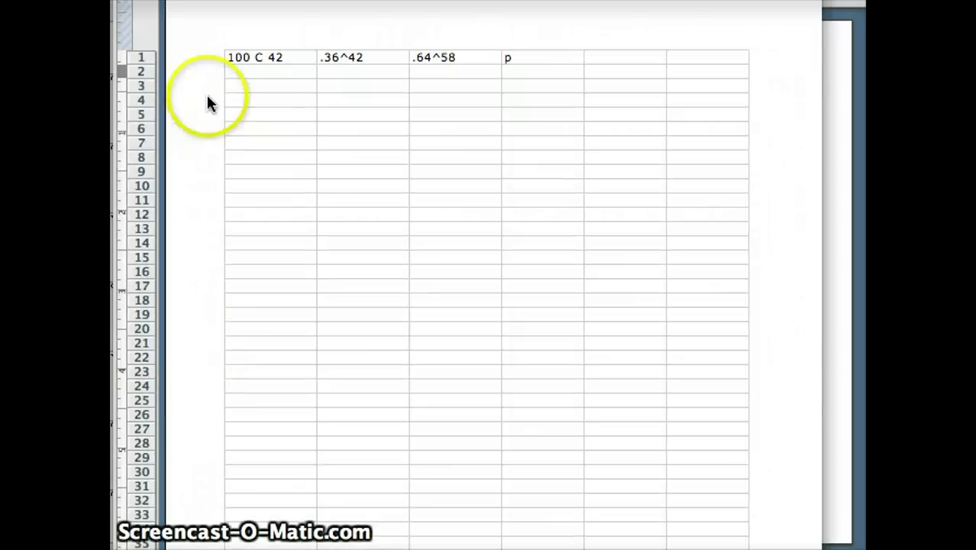
pyautogui.click(247, 70)
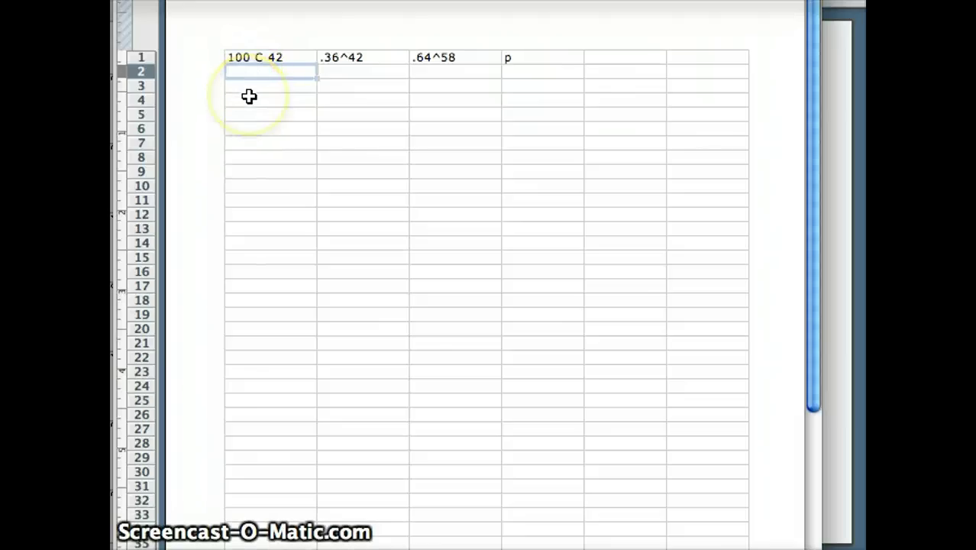
pyautogui.write('=')
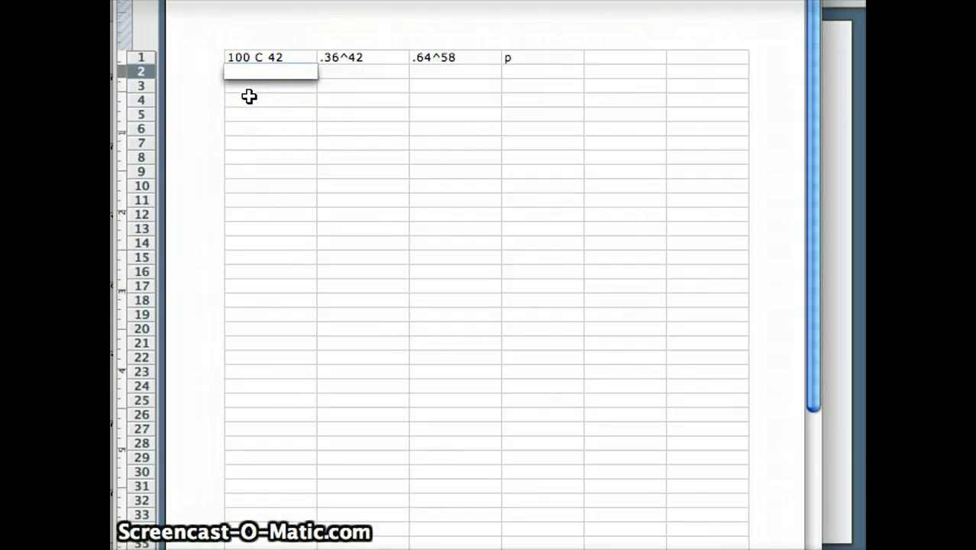
pyautogui.write('combin(')
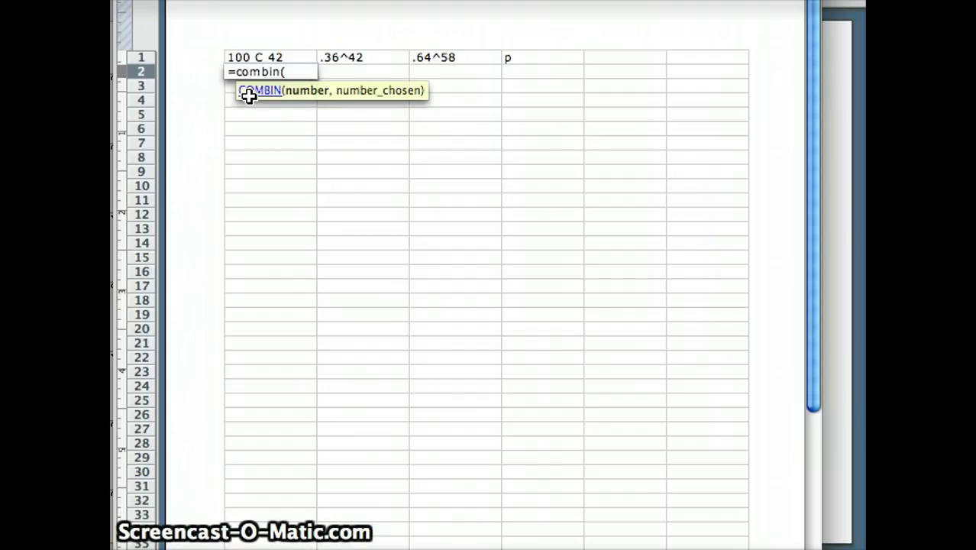
pyautogui.write('100,42')
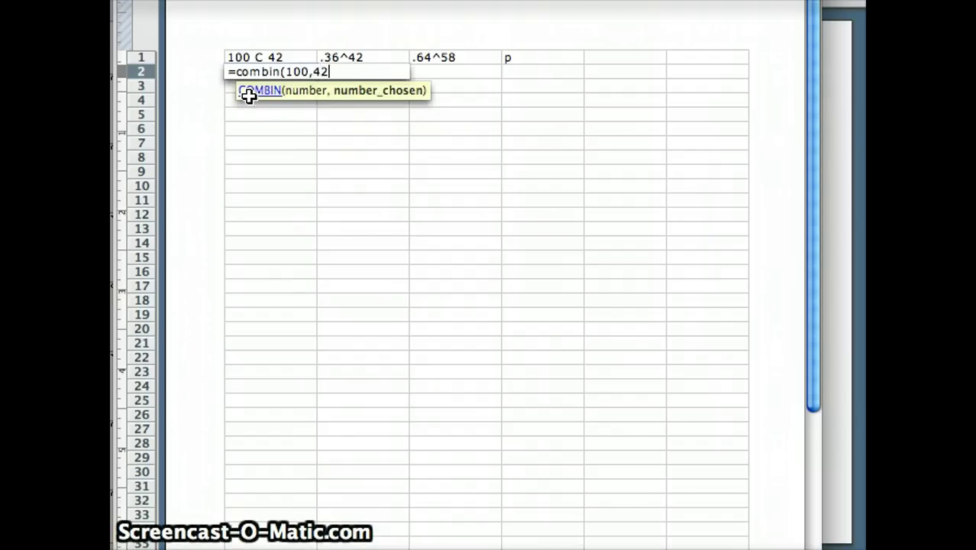
pyautogui.write(')')
pyautogui.press('Return')
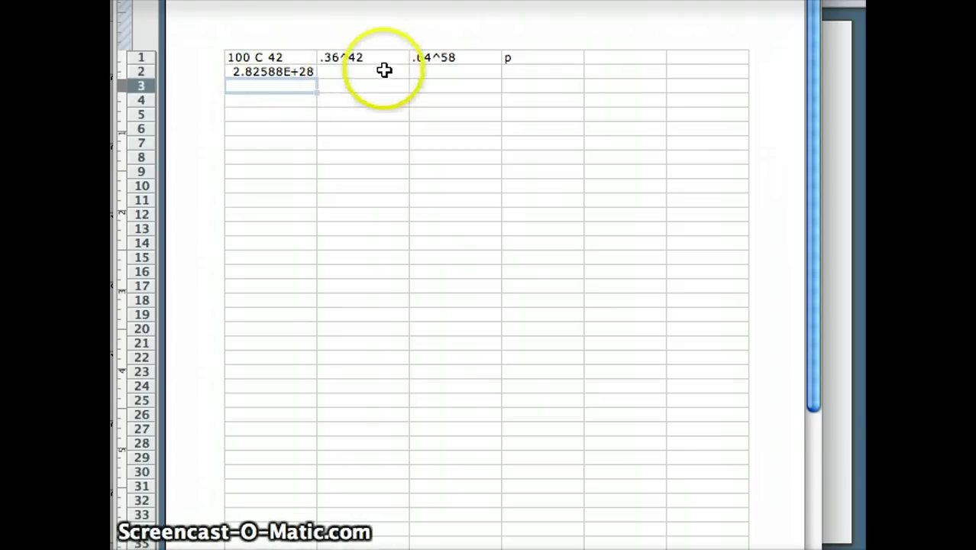
# - Enter =.36^42 in B2 and =.64^58 in C2
pyautogui.click(381, 72)
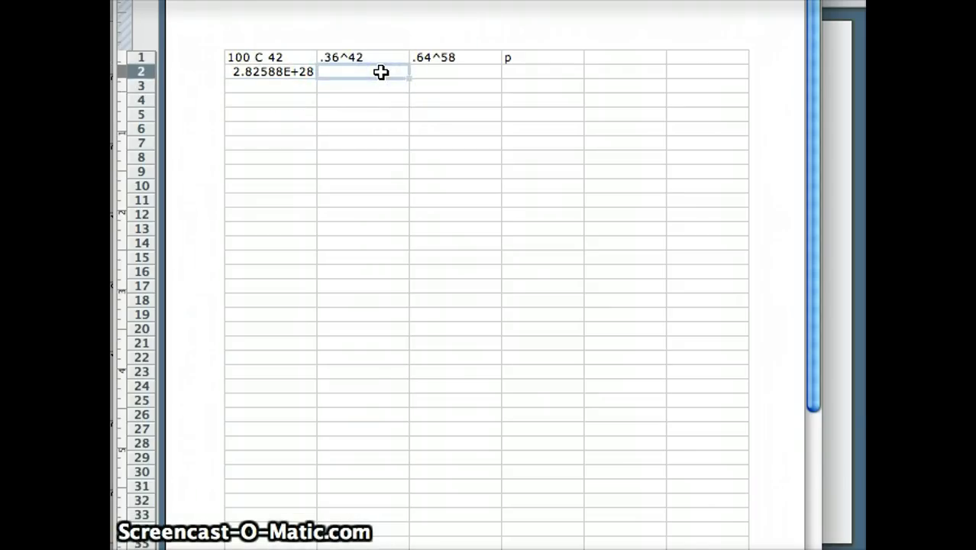
pyautogui.write('=')
pyautogui.click(375, 100)
pyautogui.write('.')
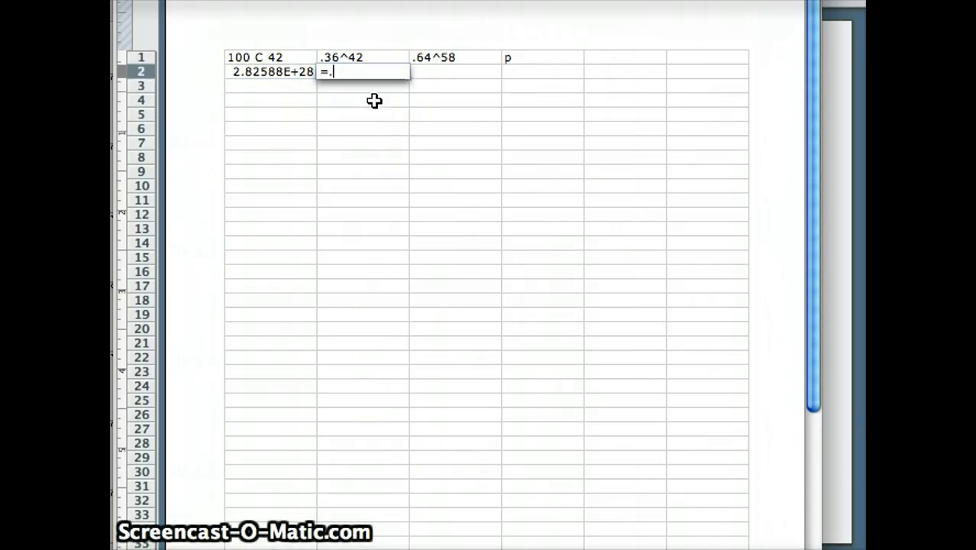
pyautogui.write('36^42')
pyautogui.press('Return')
pyautogui.click(443, 76)
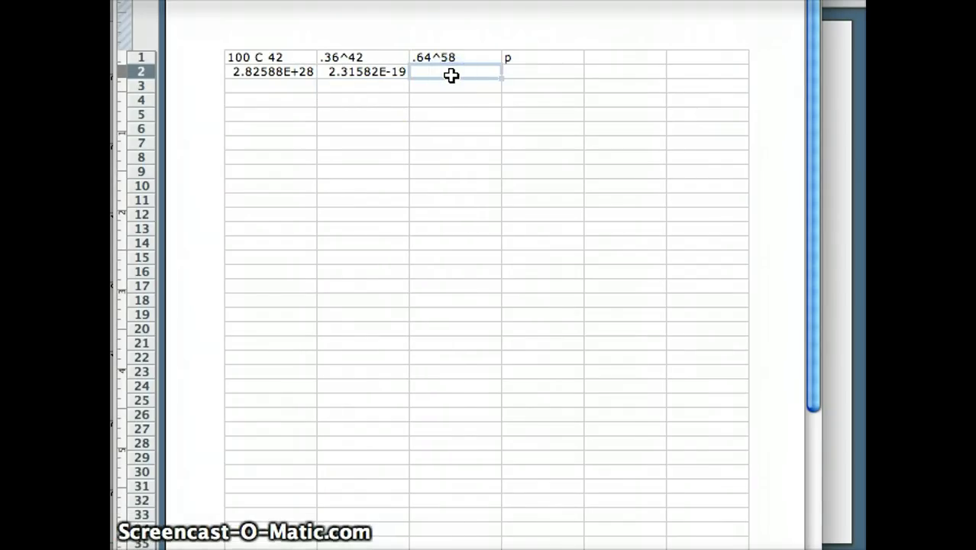
pyautogui.click(451, 79)
pyautogui.write('=')
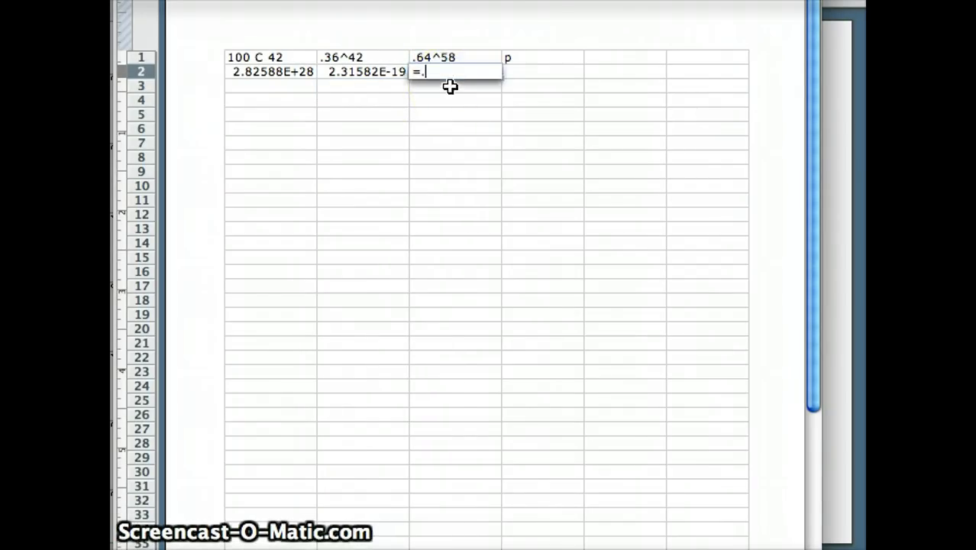
pyautogui.write('.64^58')
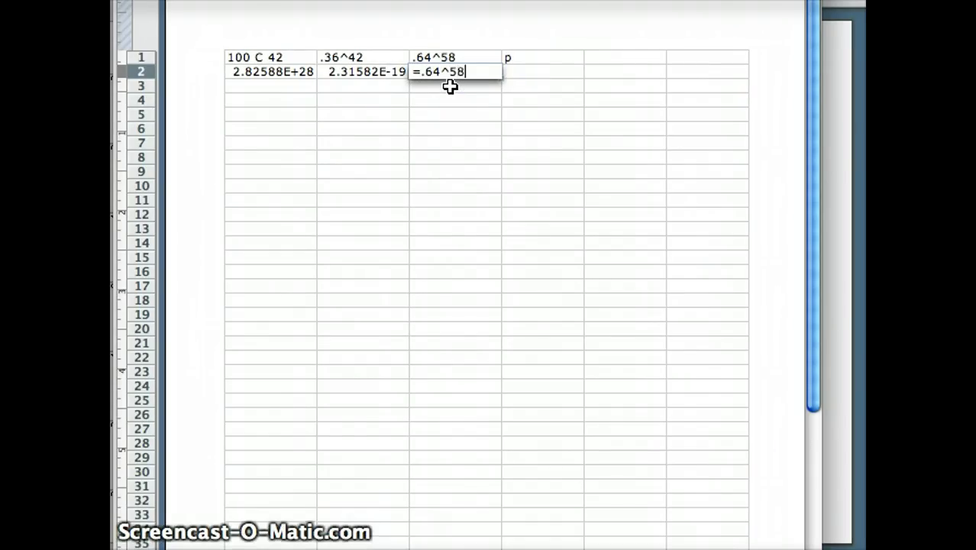
pyautogui.press('Return')
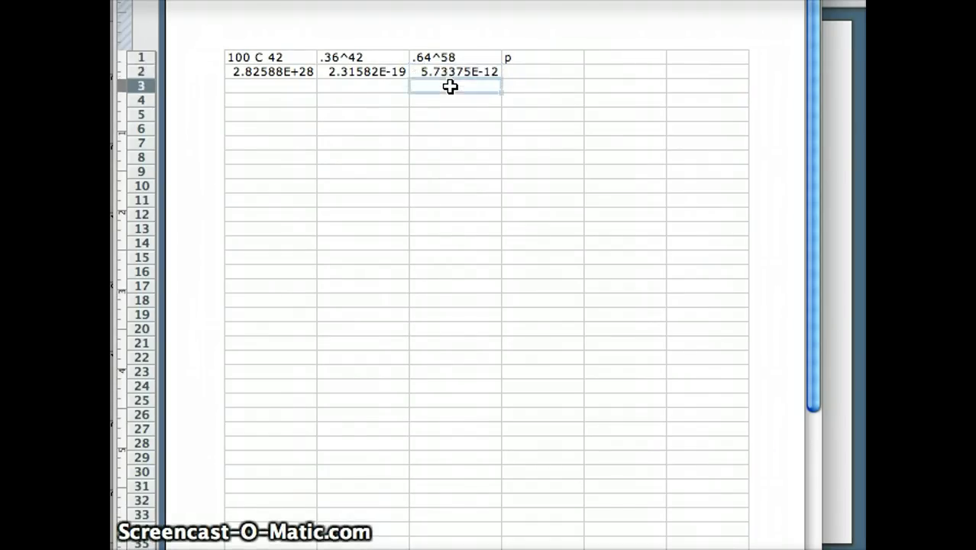
# - Multiply the row with =product(A2:C2) in D2, giving 0.03752298
pyautogui.click(527, 72)
pyautogui.write('=')
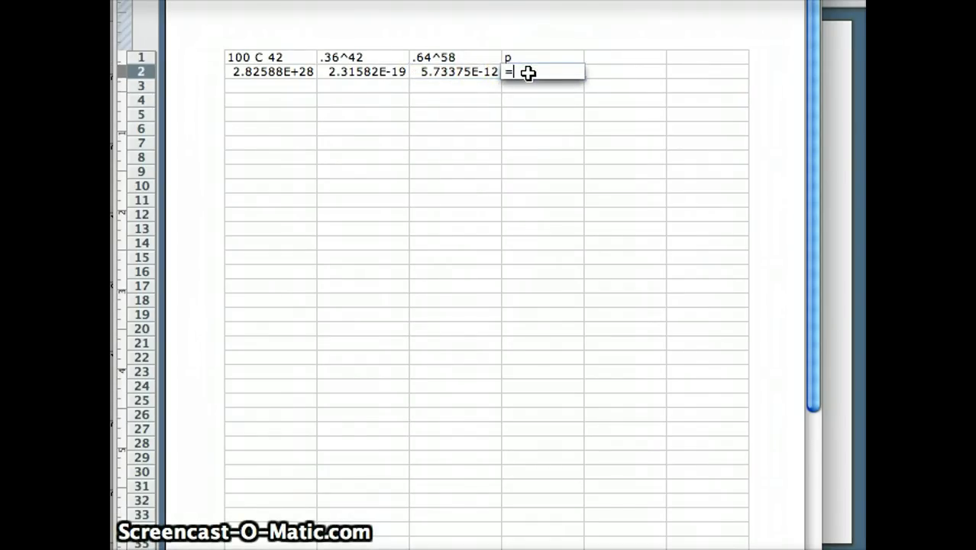
pyautogui.click(525, 99)
pyautogui.write('product')
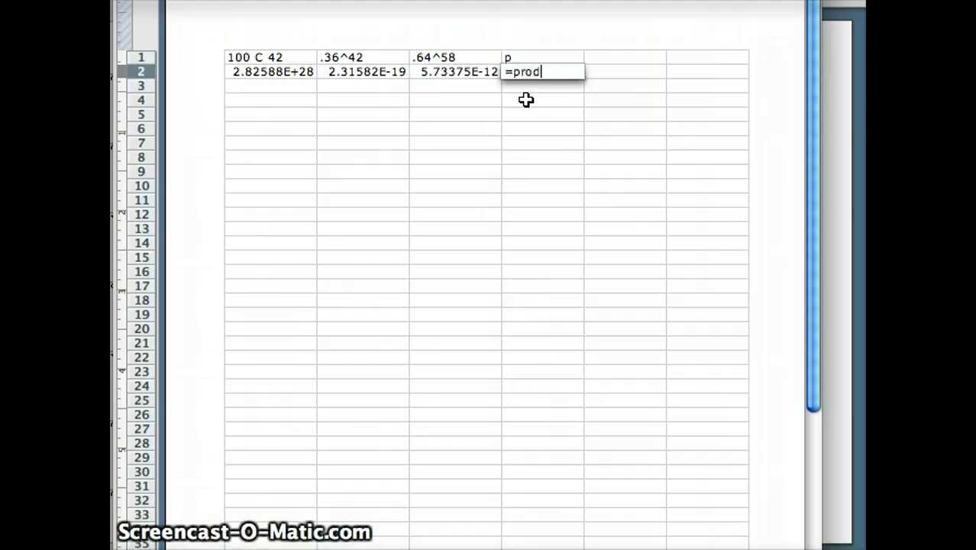
pyautogui.click(525, 99)
pyautogui.write('(')
pyautogui.moveTo(488, 74); pyautogui.dragTo(284, 72)
pyautogui.press('Return')
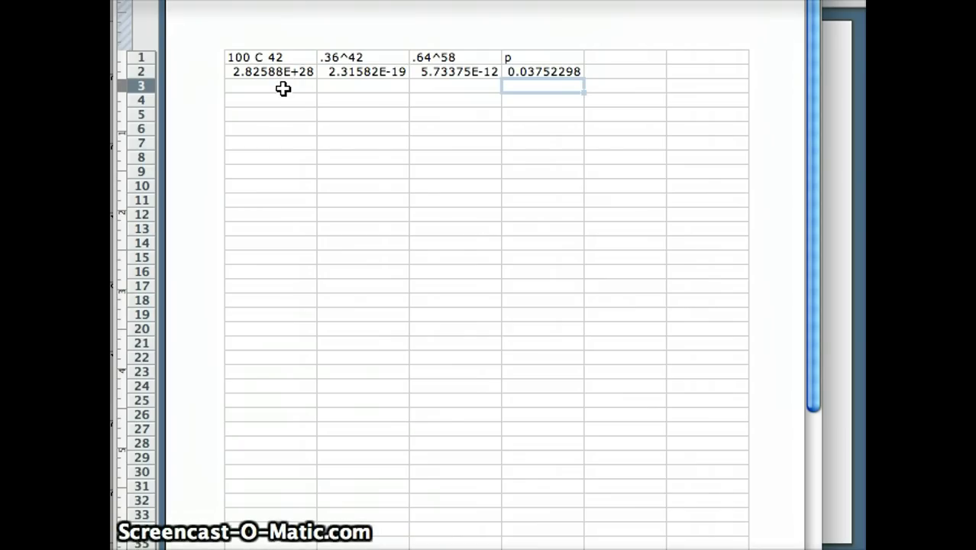
pyautogui.click(282, 90)
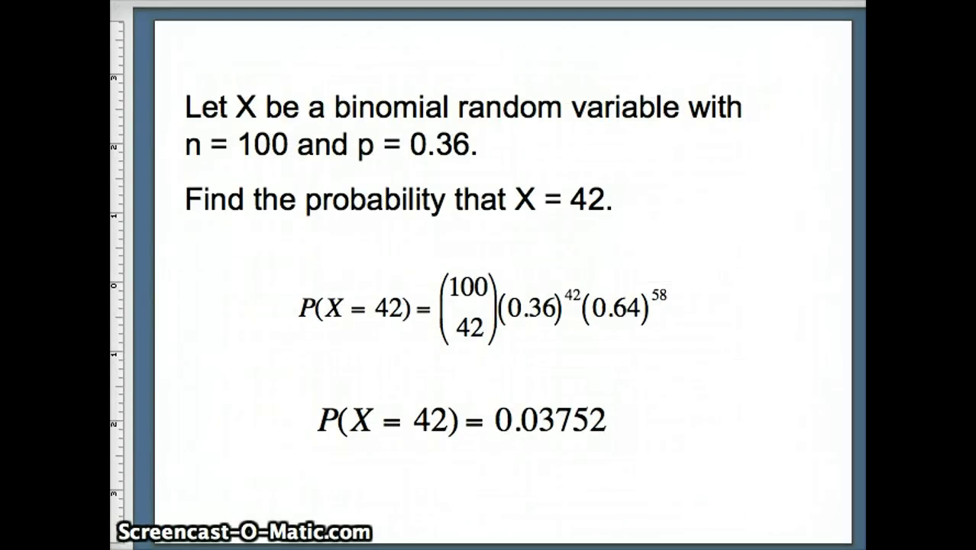
# - Show P(X = 42) = 0.03752 and move to the PDF; Binomial 100 0.36 slide
pyautogui.press('Down')
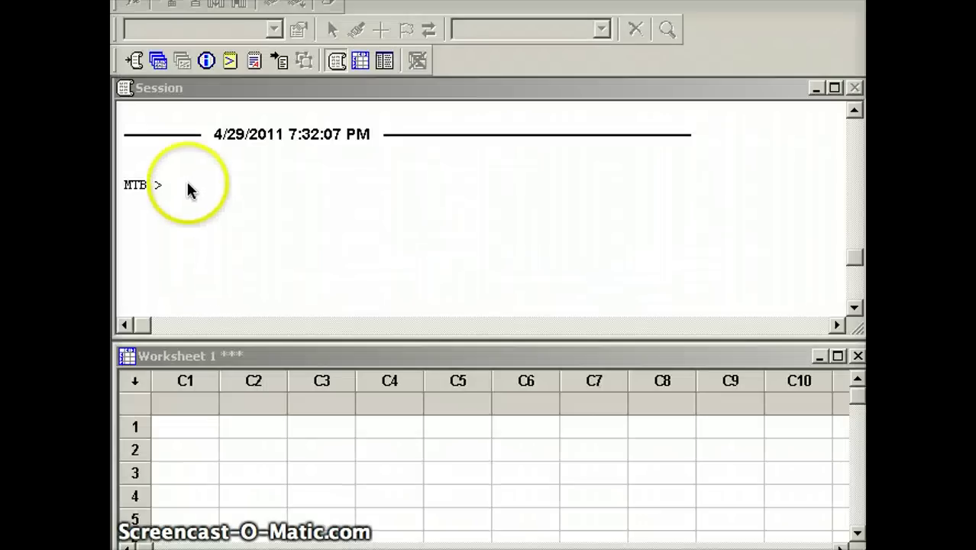
# - Run PDF with subcommand Binomial 100 .36 at the MTB prompt
pyautogui.click(175, 183)
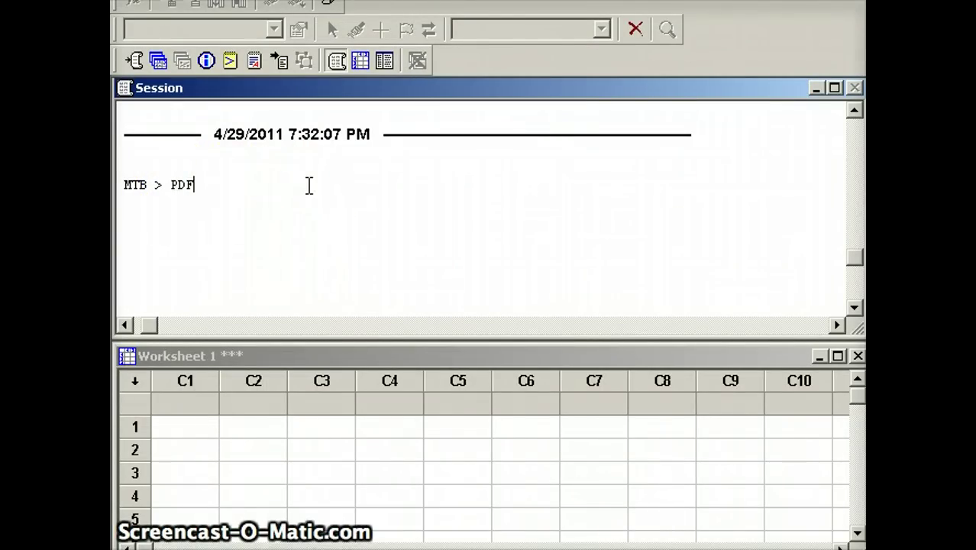
pyautogui.press('Return')
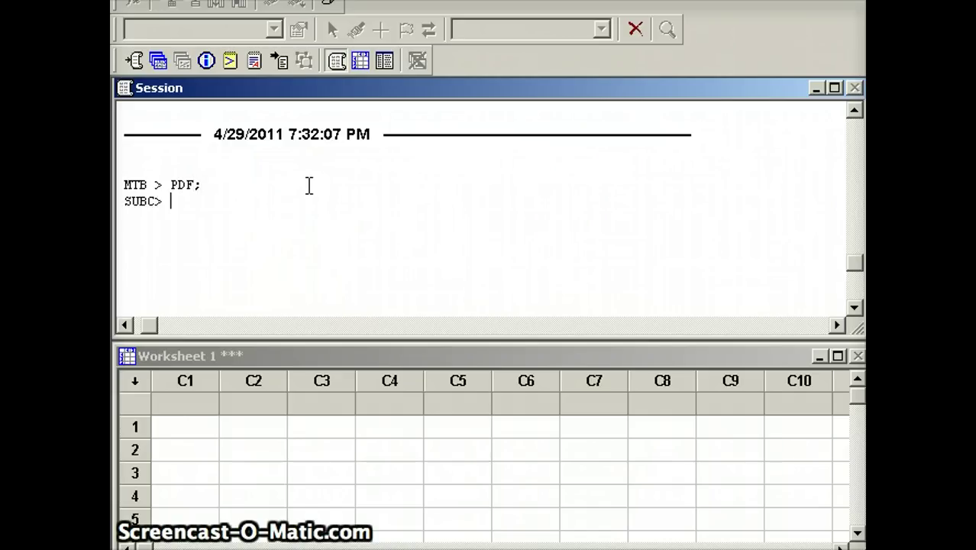
pyautogui.write('Binomial')
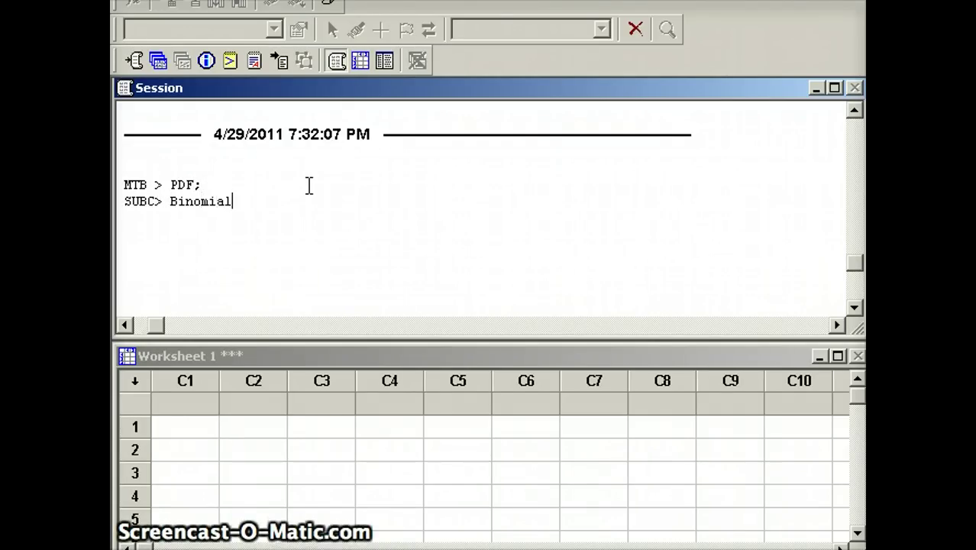
pyautogui.click(207, 247)
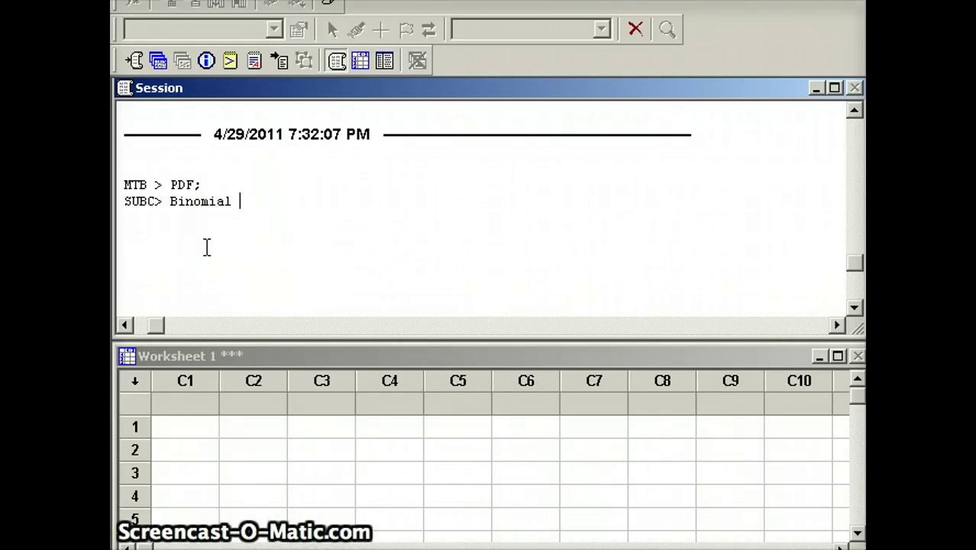
pyautogui.write('100')
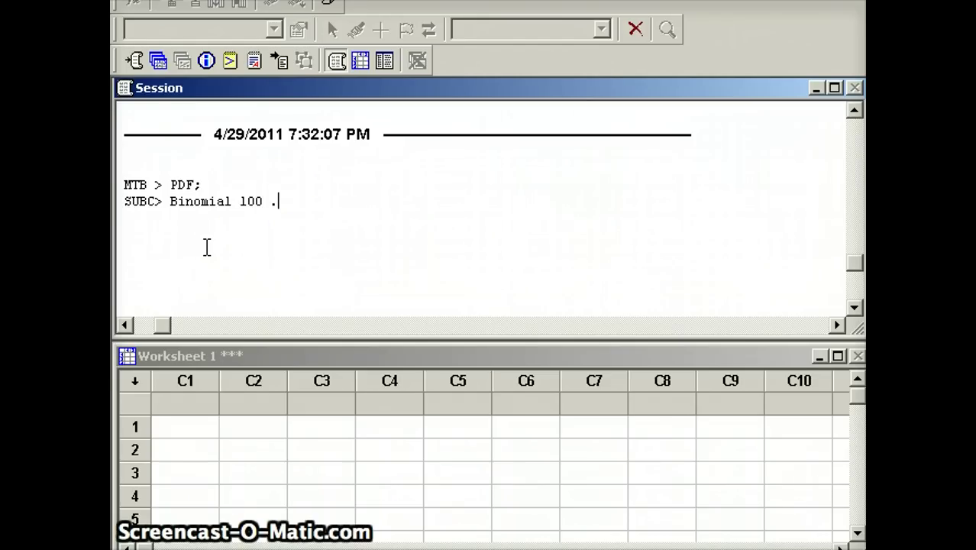
pyautogui.write(' .36')
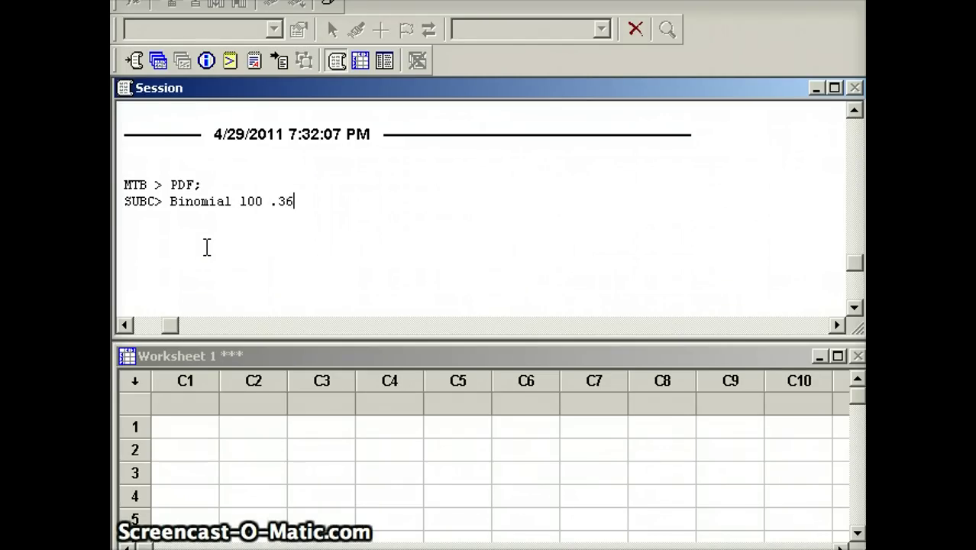
pyautogui.write('.')
pyautogui.press('Return')
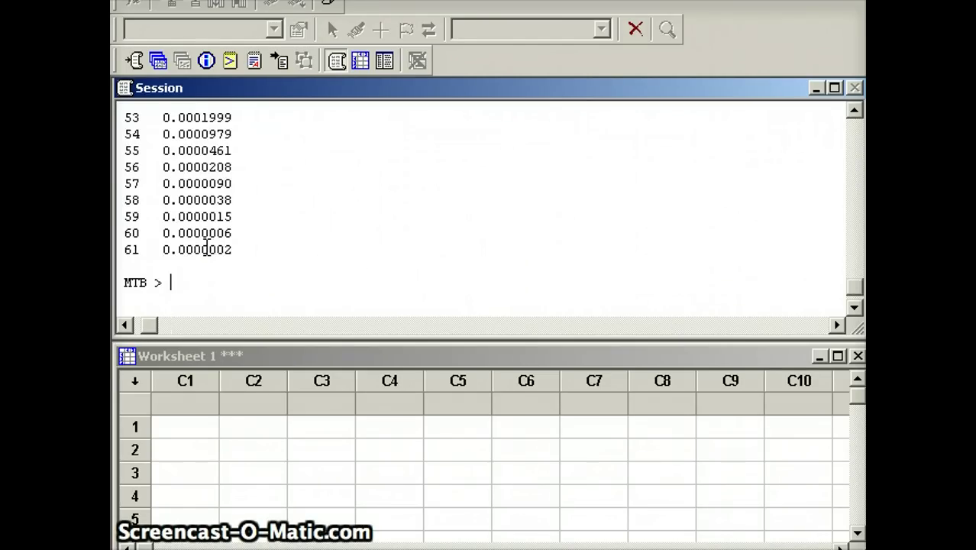
# - Scroll through the resulting P(X = x) table, which starts at x = 13
pyautogui.click(853, 115)
pyautogui.click(853, 115)
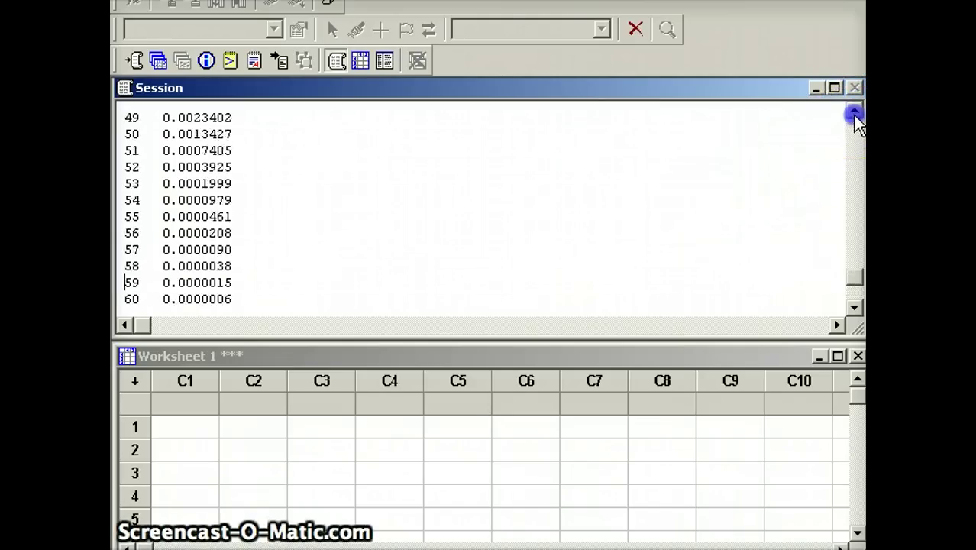
pyautogui.click(853, 115)
pyautogui.click(853, 116)
pyautogui.click(853, 115)
pyautogui.click(853, 116)
pyautogui.click(853, 116)
pyautogui.click(853, 115)
pyautogui.click(853, 115)
pyautogui.click(853, 116)
pyautogui.click(853, 115)
pyautogui.click(853, 116)
pyautogui.click(853, 115)
pyautogui.click(853, 115)
pyautogui.click(853, 116)
pyautogui.click(853, 116)
pyautogui.click(853, 116)
pyautogui.click(853, 115)
pyautogui.click(853, 115)
pyautogui.click(852, 115)
pyautogui.click(853, 115)
pyautogui.click(853, 115)
pyautogui.click(853, 116)
pyautogui.click(853, 116)
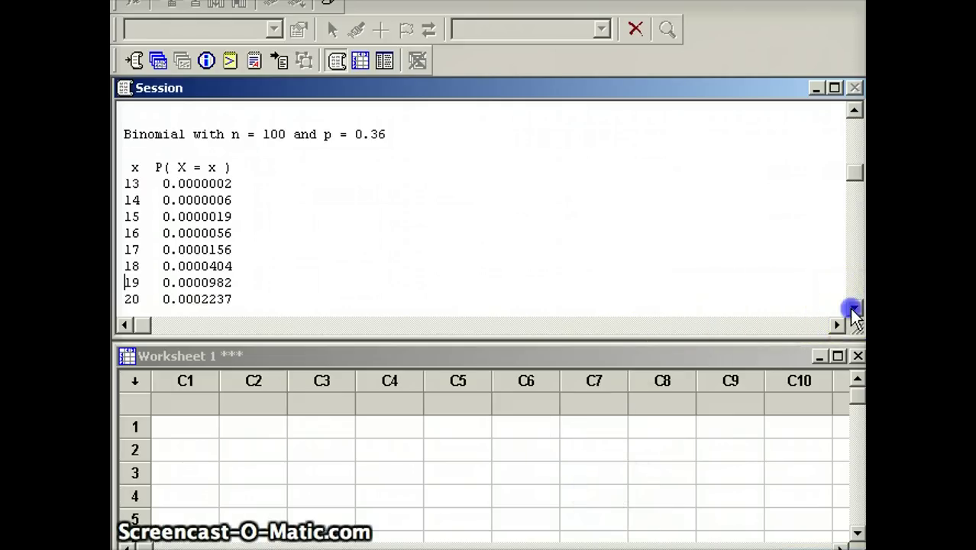
# - Scroll to the x = 42 row and type the note P(X=42) = 0.0375 beside it
pyautogui.click(853, 308)
pyautogui.click(853, 309)
pyautogui.click(853, 308)
pyautogui.click(853, 309)
pyautogui.click(853, 308)
pyautogui.click(853, 308)
pyautogui.click(298, 288)
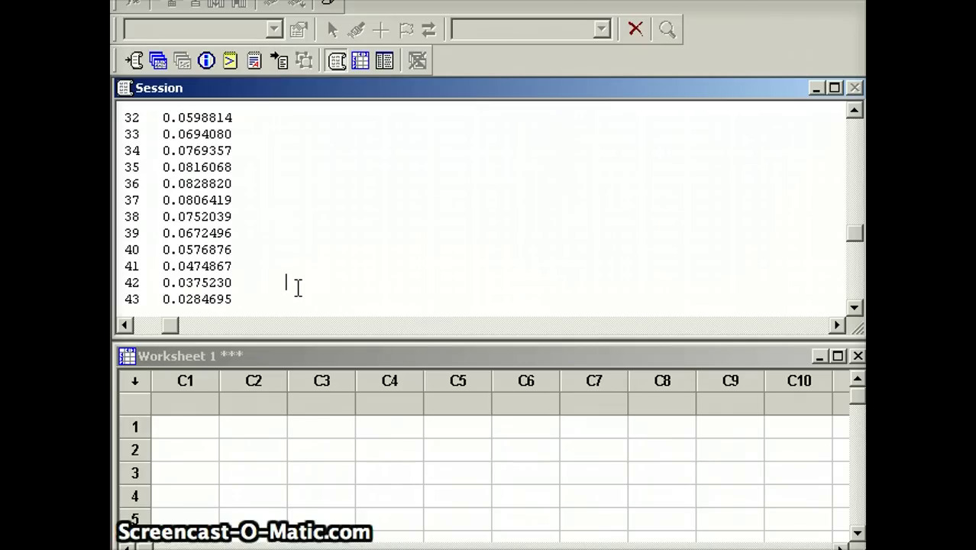
pyautogui.write('P')
pyautogui.click(442, 286)
pyautogui.write('(')
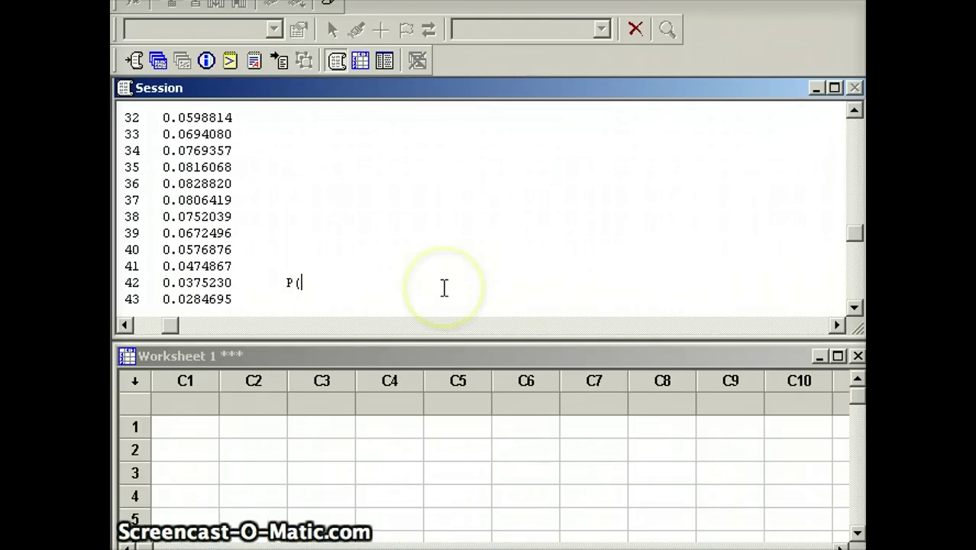
pyautogui.write('X=42')
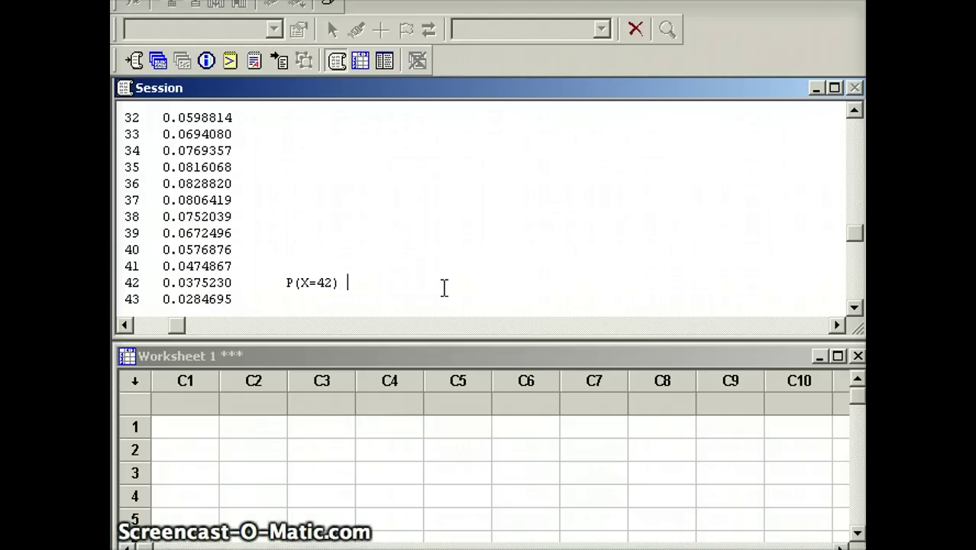
pyautogui.write(') = 0')
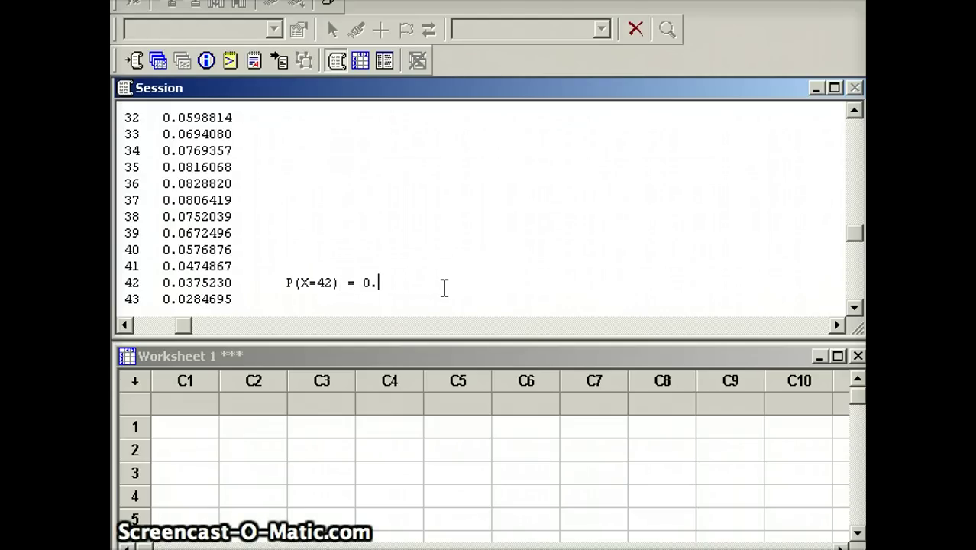
pyautogui.write('.03752')
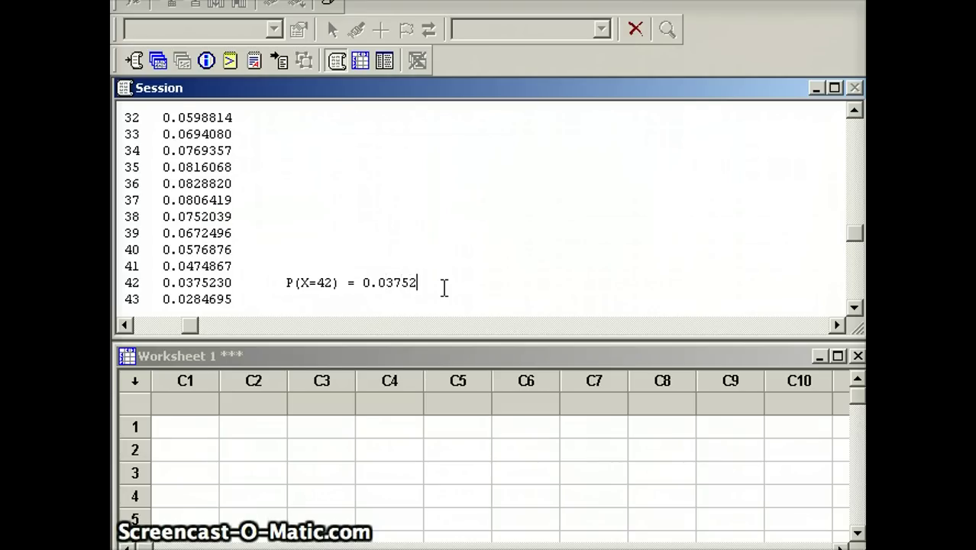
pyautogui.click(268, 427)
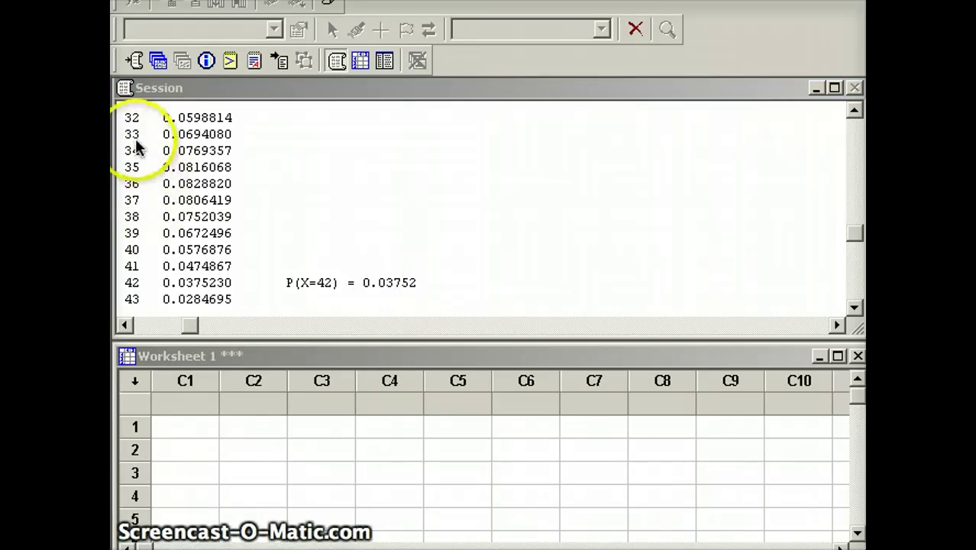
# - Scroll the session output and switch to the December-birthdays slide (fewer than 6 of 50)
pyautogui.click(855, 110)
pyautogui.click(855, 110)
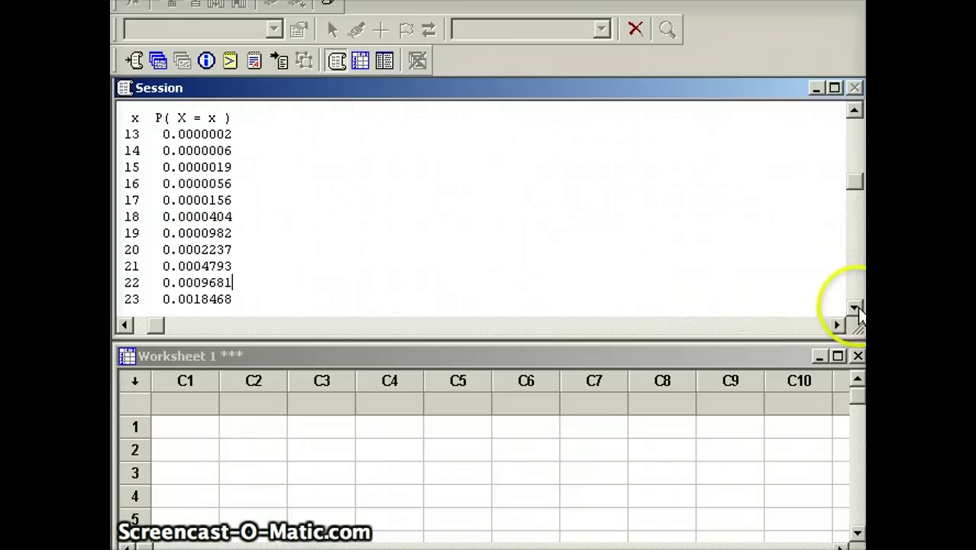
pyautogui.click(853, 307)
pyautogui.click(854, 307)
pyautogui.moveTo(854, 307); pyautogui.dragTo(854, 307)
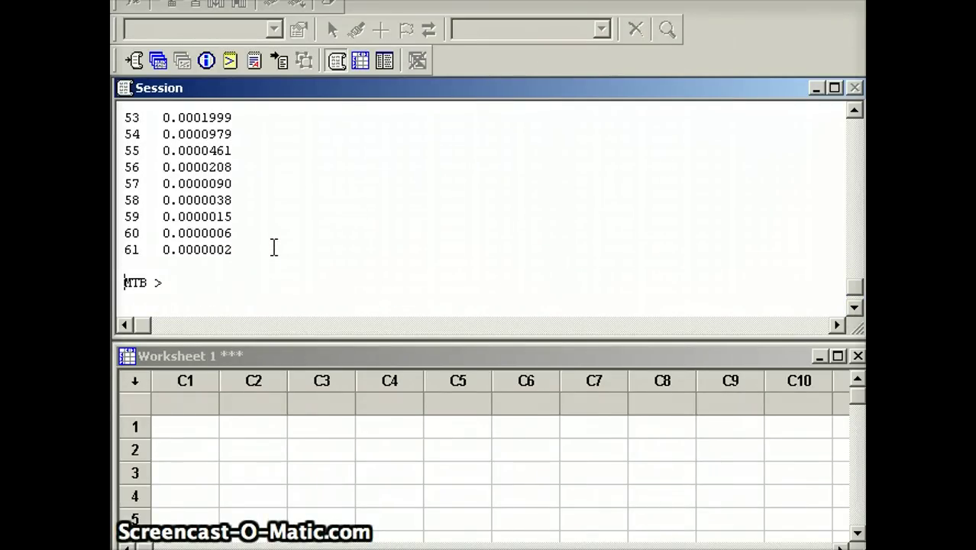
pyautogui.click(406, 277)
pyautogui.click(752, 467)
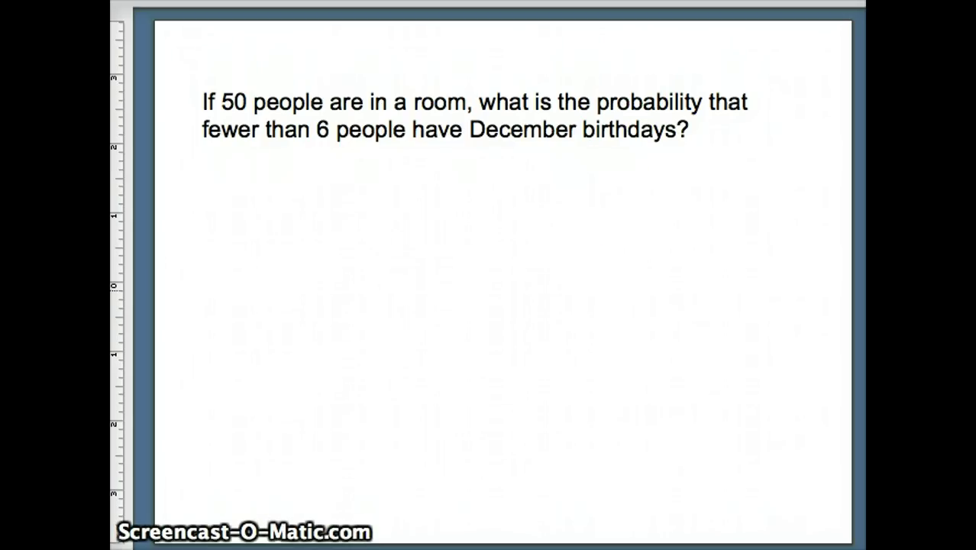
# - Play the next build to show n = 50, p = 31/365 and q = 334/365
pyautogui.press('Right')
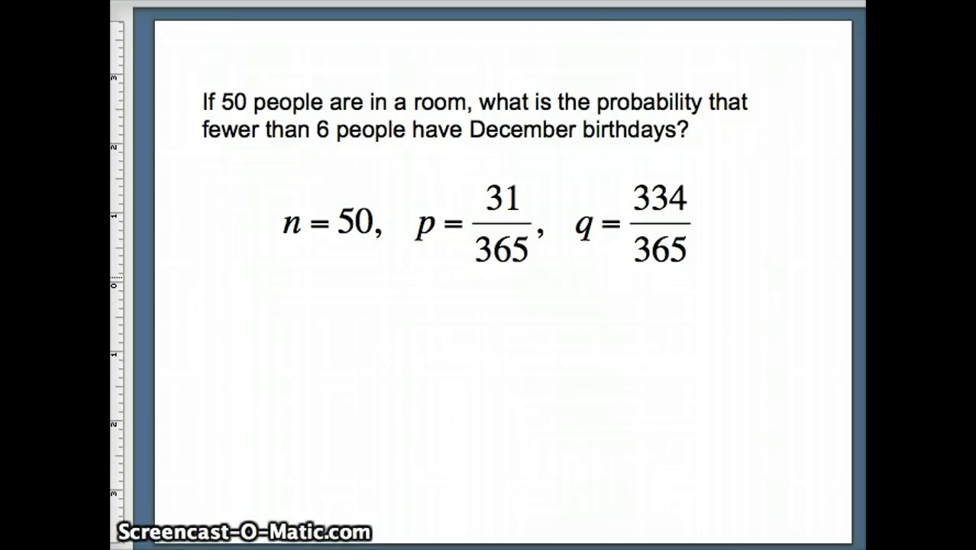
# - Show the decimal p and q and P(X ≤ 5) = 0.7513, then go to the MINITAB CDF slide
pyautogui.press('Right')
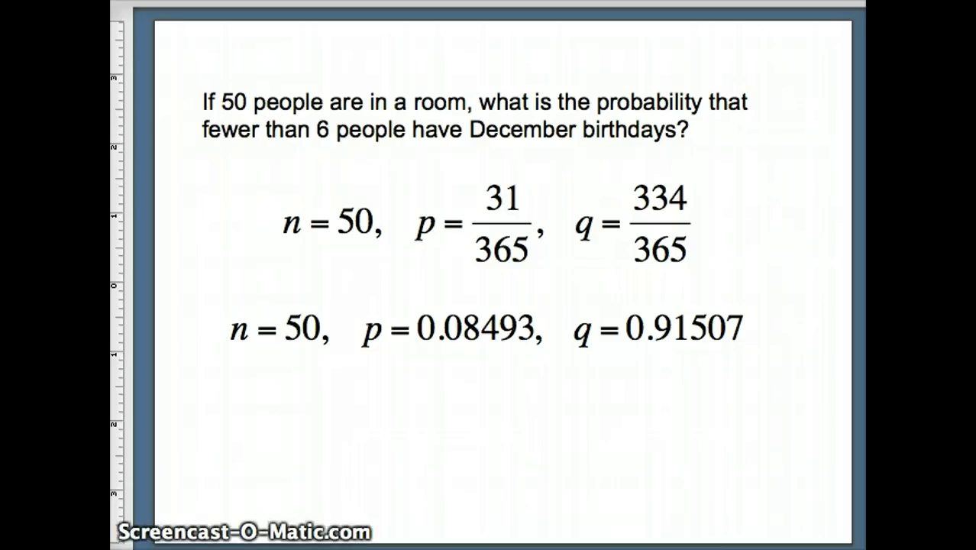
pyautogui.press('Right')
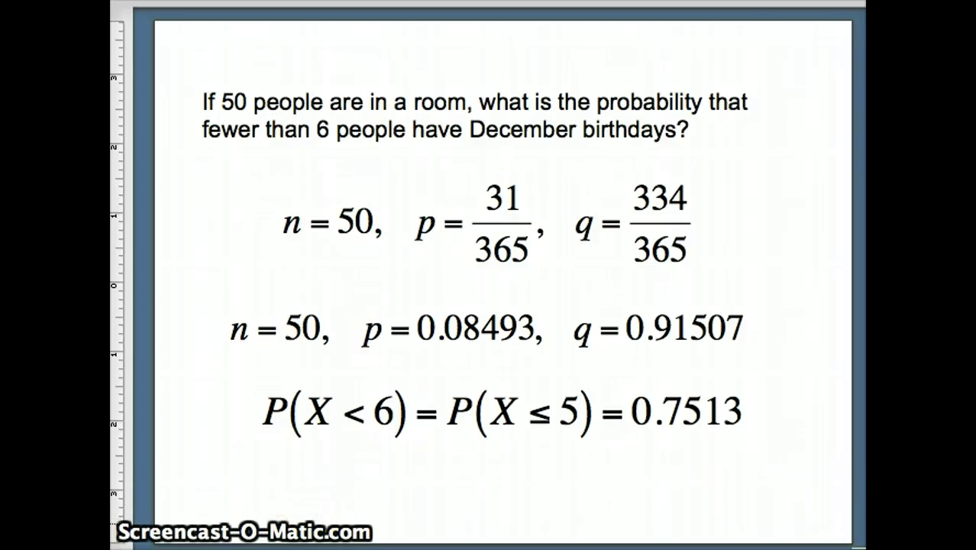
pyautogui.press('Right')
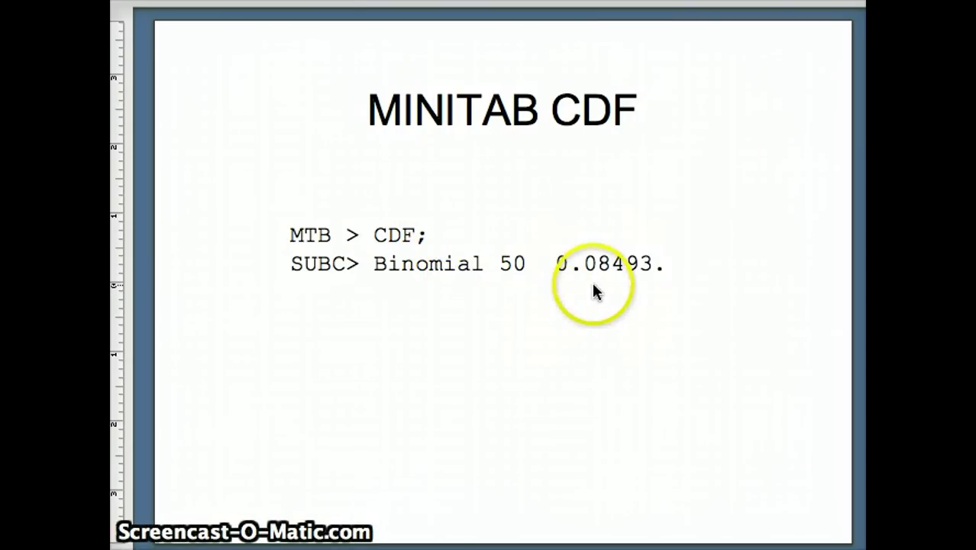
# - Run CDF; Binomial 50 0.08493 in the Minitab session and scroll up the cumulative table
pyautogui.hotkey('alt', 'Tab')
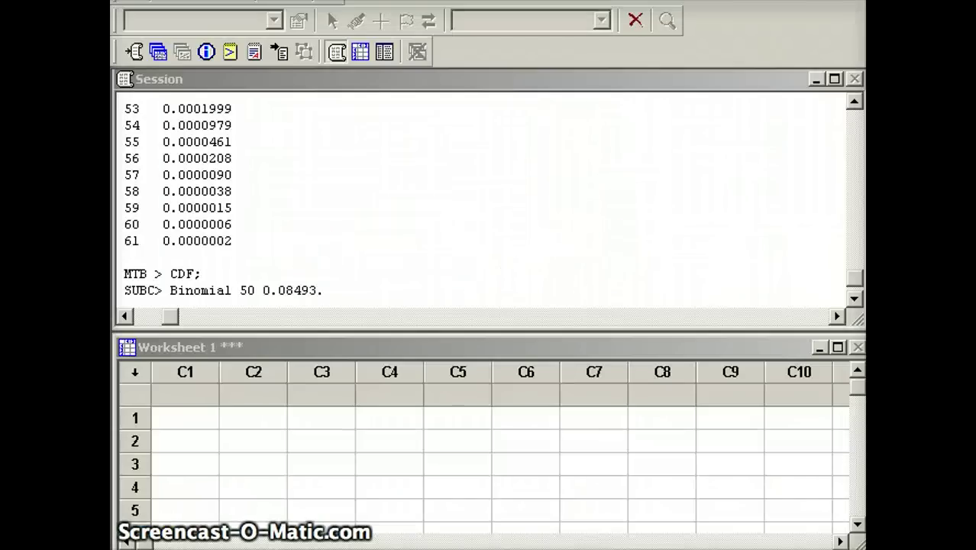
pyautogui.click(330, 291)
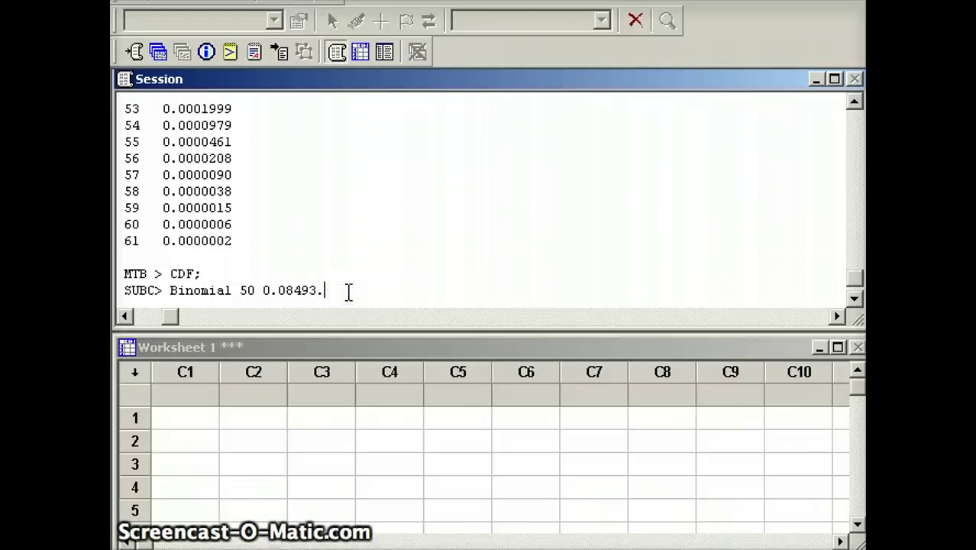
pyautogui.press('Return')
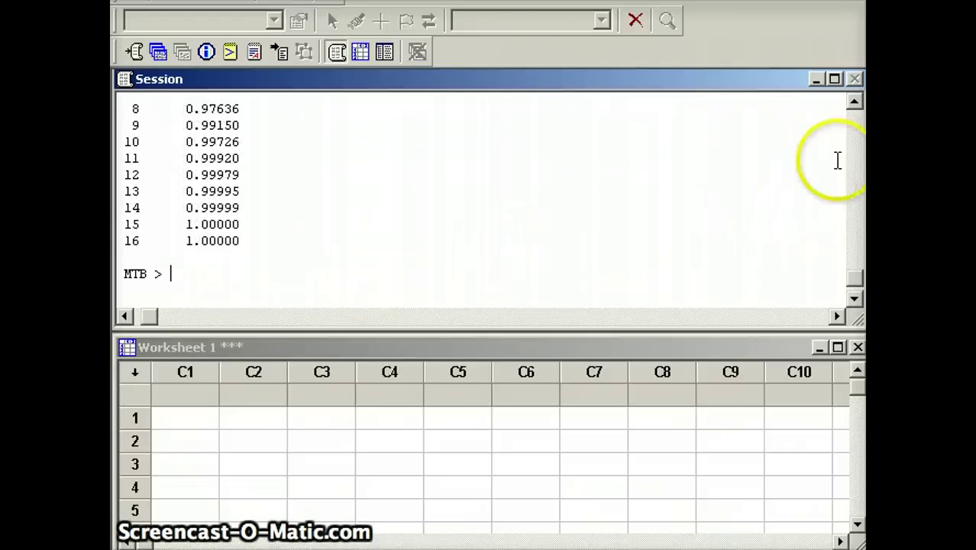
pyautogui.click(854, 104)
pyautogui.click(854, 104)
pyautogui.click(854, 105)
pyautogui.click(853, 104)
pyautogui.click(853, 105)
pyautogui.click(854, 104)
pyautogui.click(854, 105)
pyautogui.click(854, 104)
pyautogui.click(854, 105)
pyautogui.click(854, 105)
pyautogui.click(854, 104)
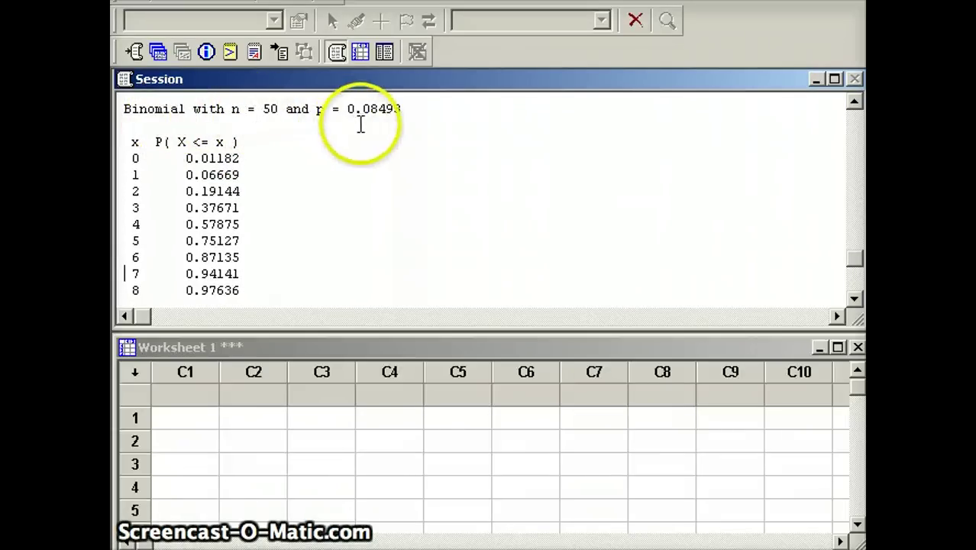
# - Type P(X<=5)=0.75127 next to the x = 5 row
pyautogui.moveTo(244, 246); pyautogui.dragTo(132, 241)
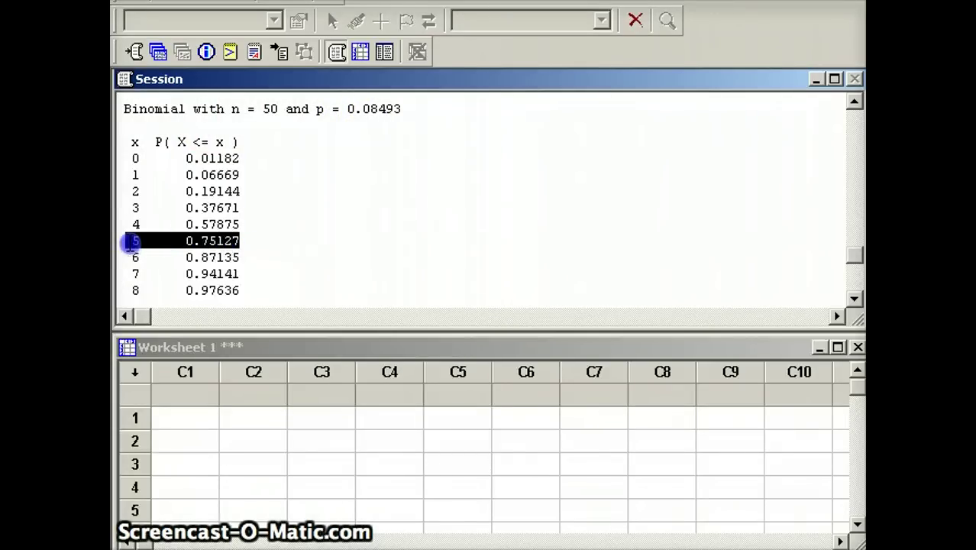
pyautogui.click(289, 238)
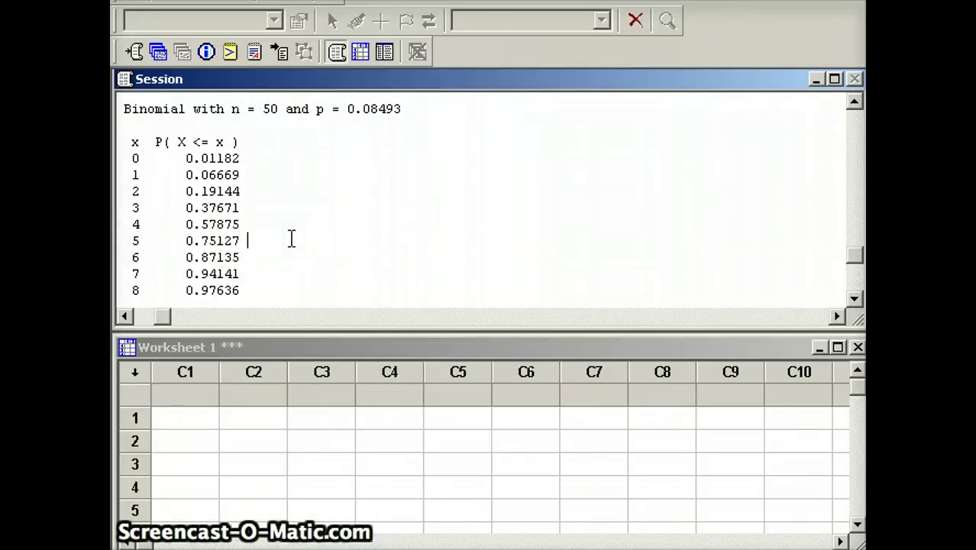
pyautogui.write('P(')
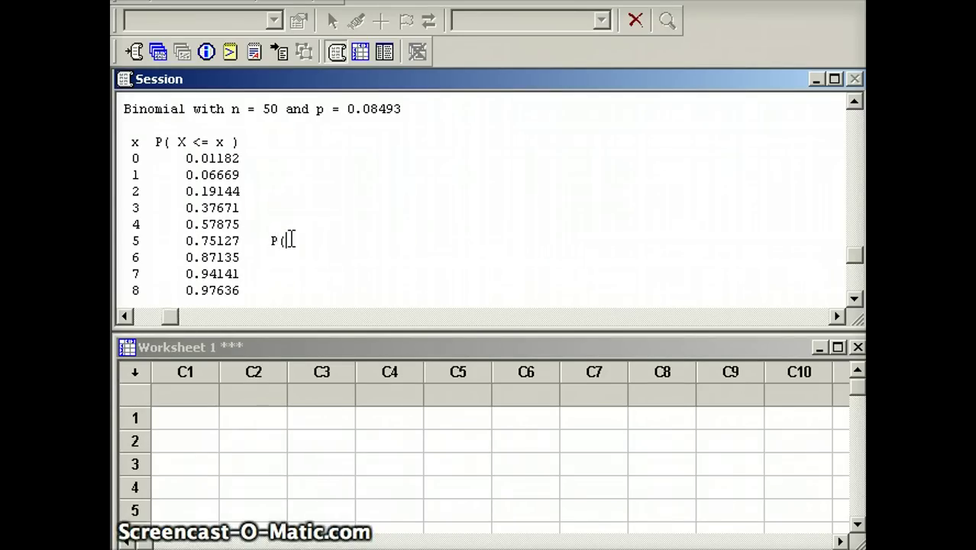
pyautogui.write('X')
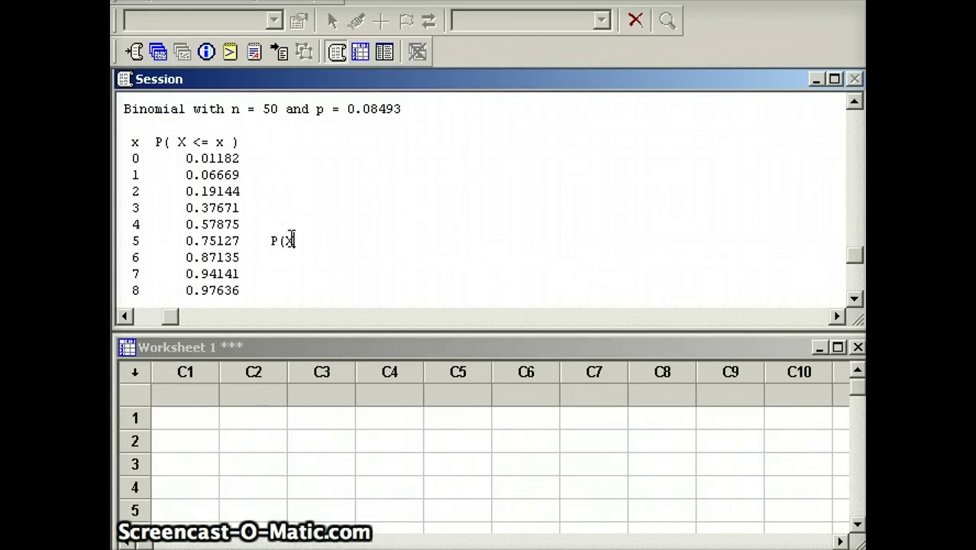
pyautogui.write('<=5')
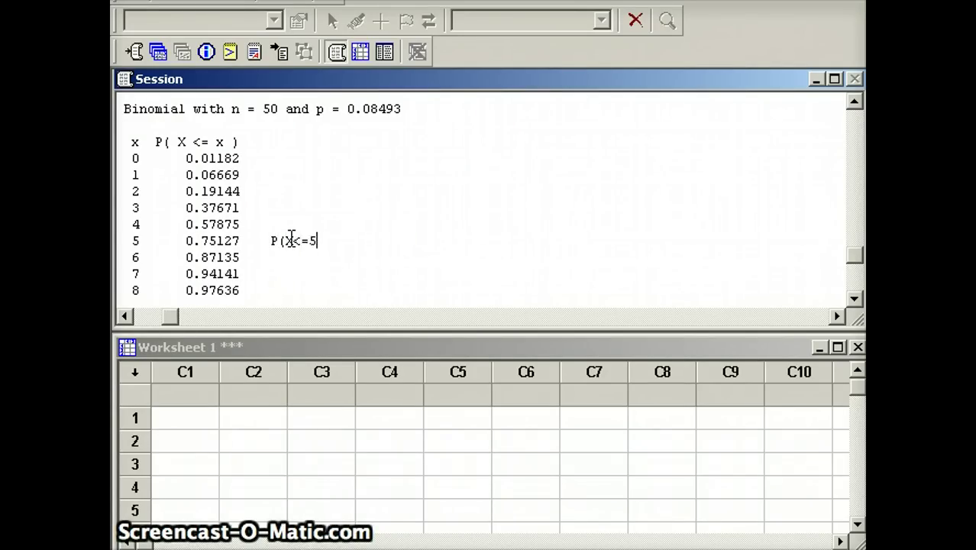
pyautogui.write(')')
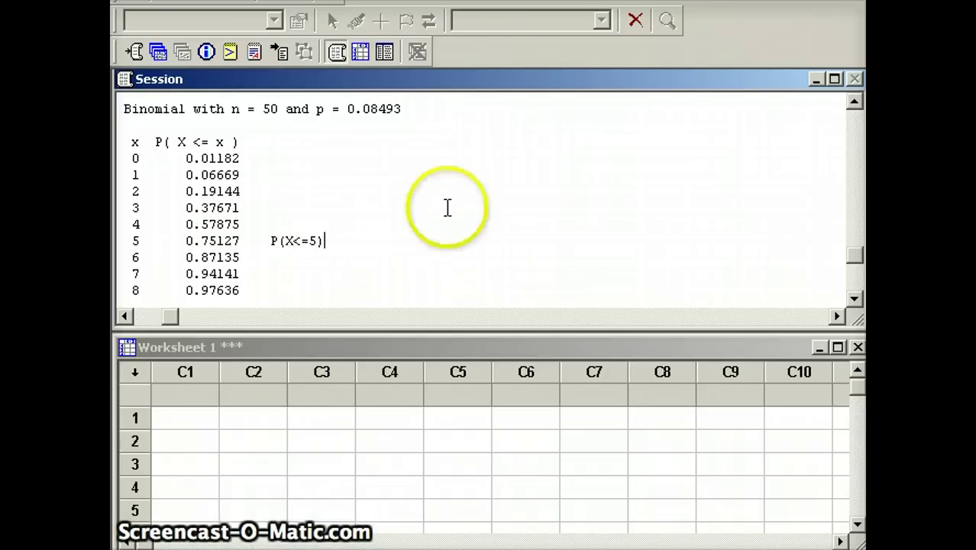
pyautogui.write('=')
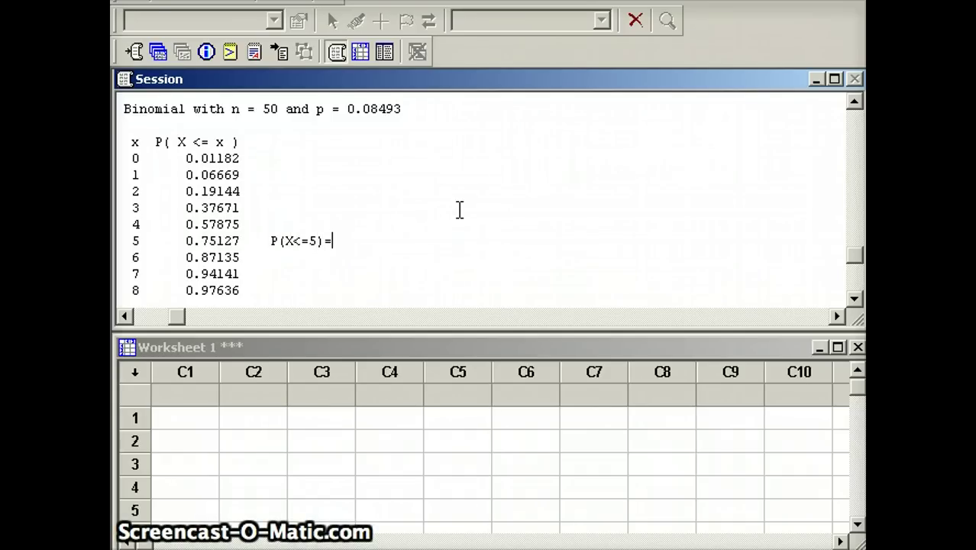
pyautogui.write('0.75127')
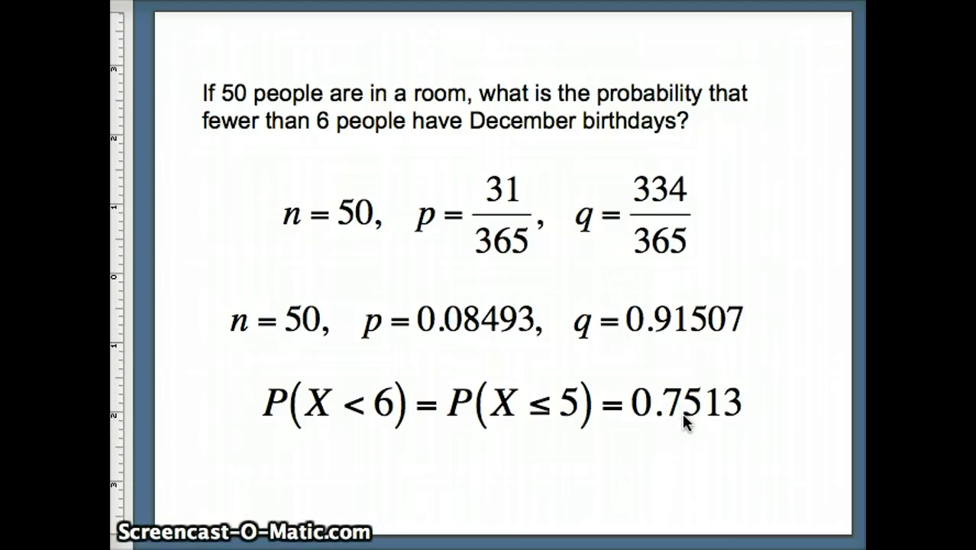
# - Advance to the paper-cup slide: 20% upside down, 80 tosses, P(at least 17)
pyautogui.click(843, 488)
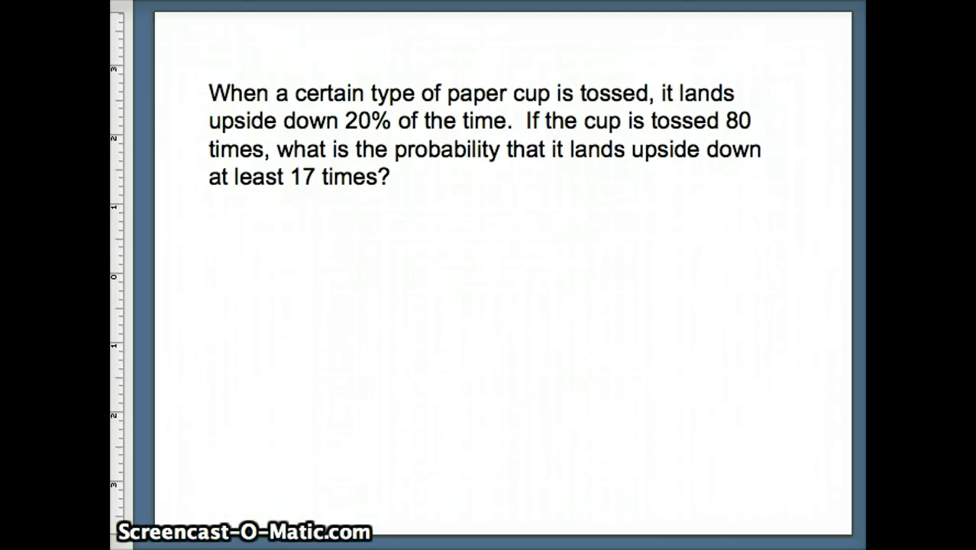
# - Show n = 80, p = 0.2 and then P(X ≥ 17) = 1 − P(X < 17)
pyautogui.press('Right')
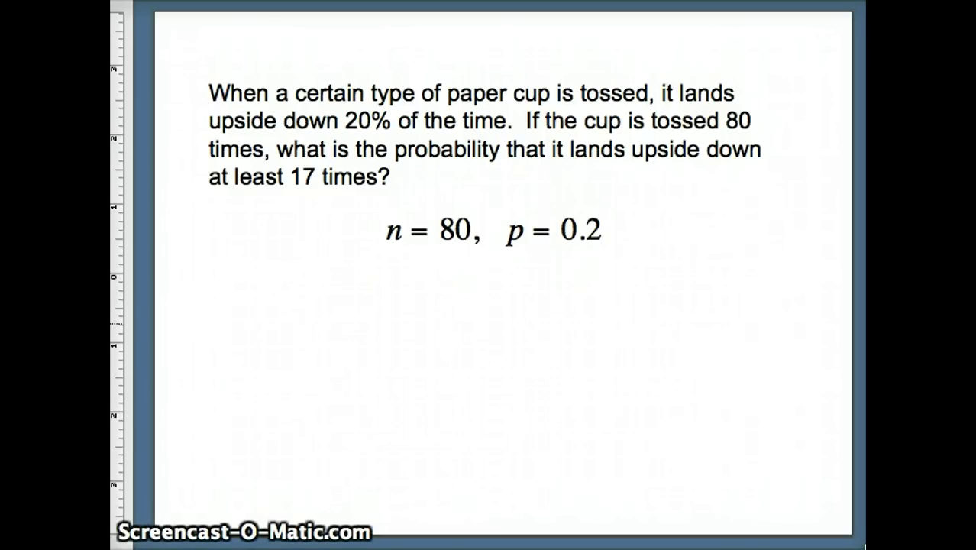
pyautogui.press('Right')
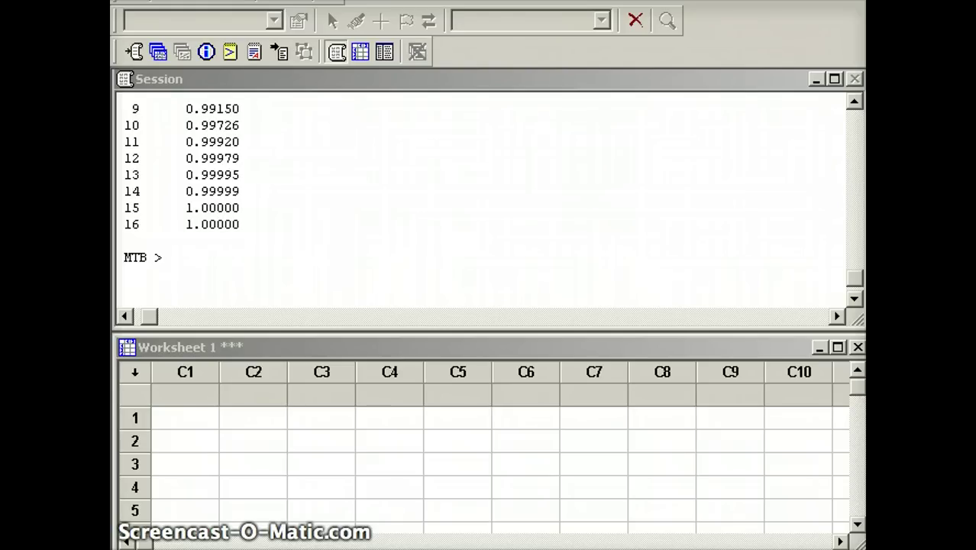
# - Run cdf with the binomial 80 .2 subcommand to list cumulative probabilities
pyautogui.click(190, 259)
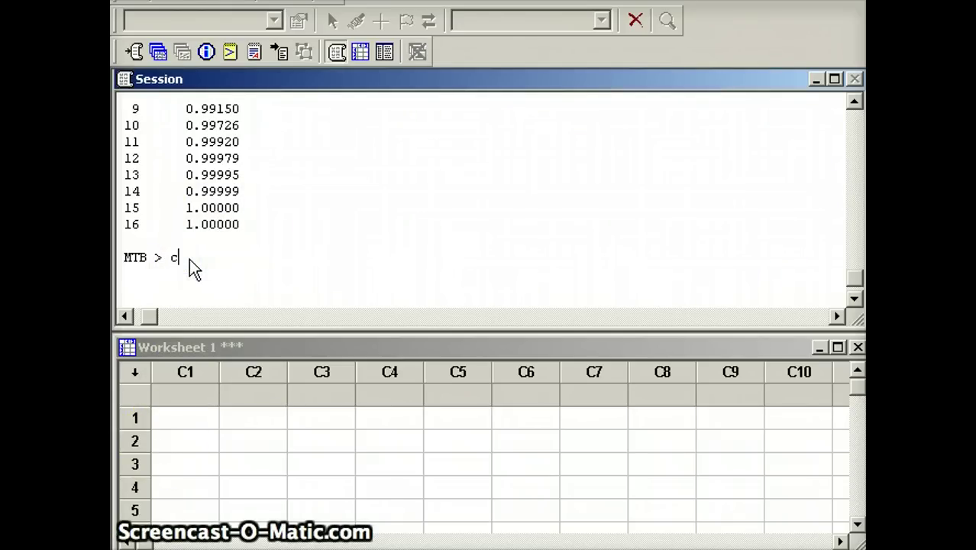
pyautogui.write('cdf;')
pyautogui.press('Return')
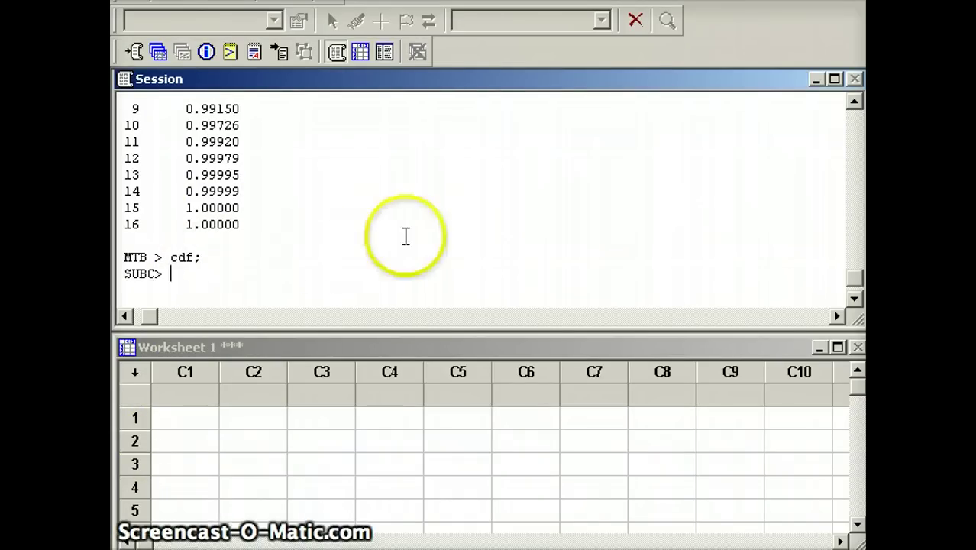
pyautogui.write('binomi')
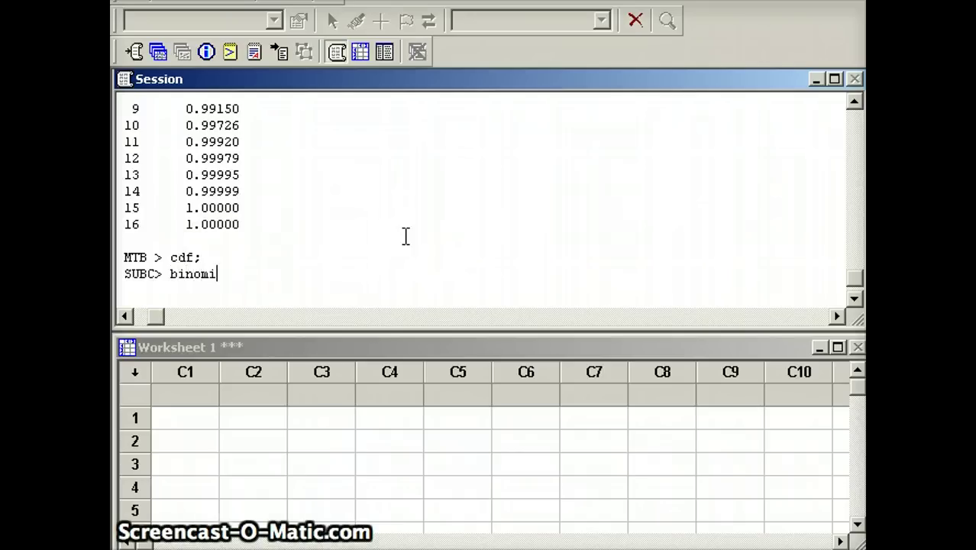
pyautogui.write('al 8')
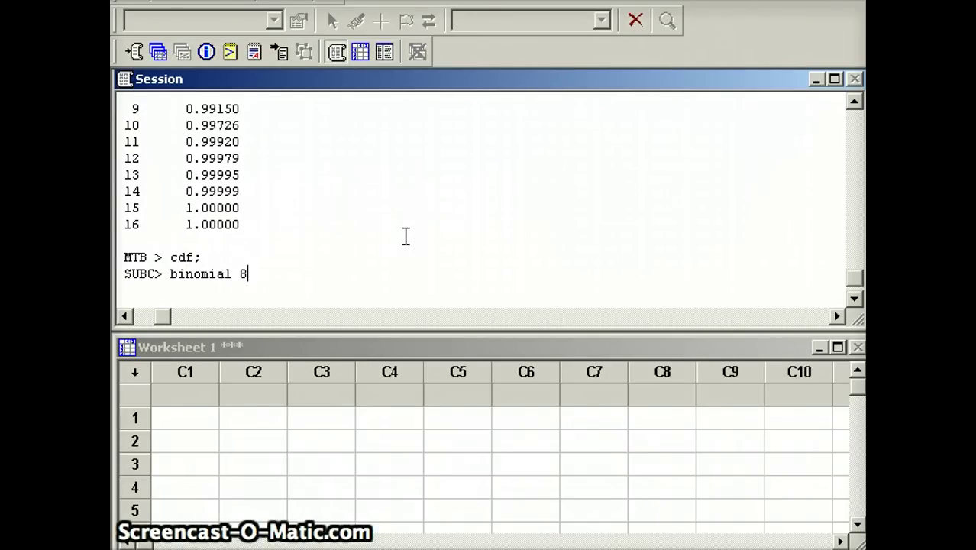
pyautogui.write('0 ')
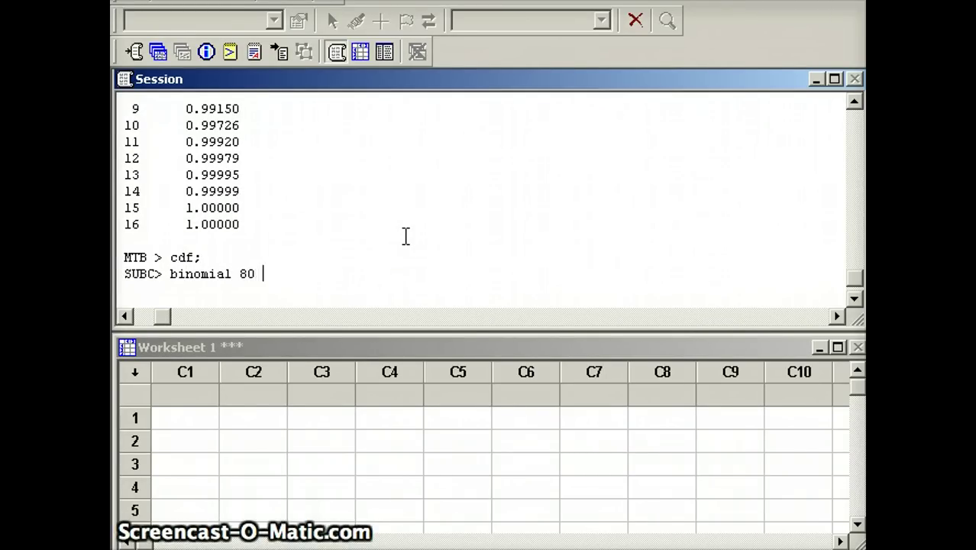
pyautogui.write('.2.')
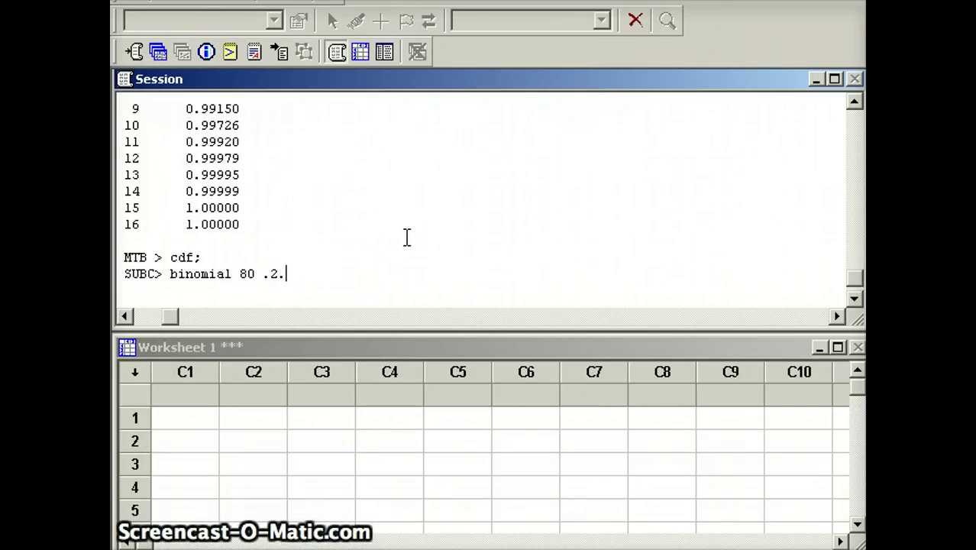
pyautogui.press('Return')
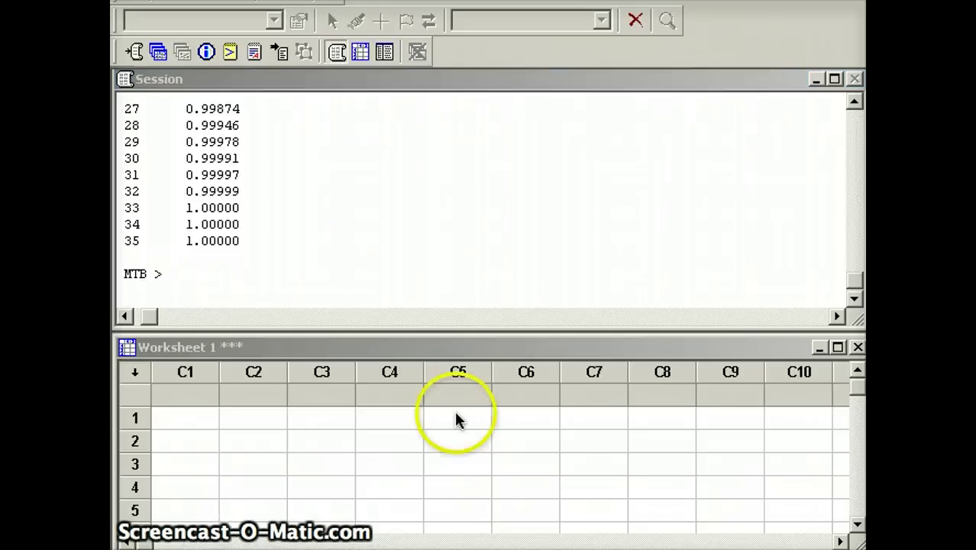
# - Annotate the x = 16 output line with 'P(X<=16) = 0.56637'
pyautogui.moveTo(853, 105); pyautogui.dragTo(854, 104)
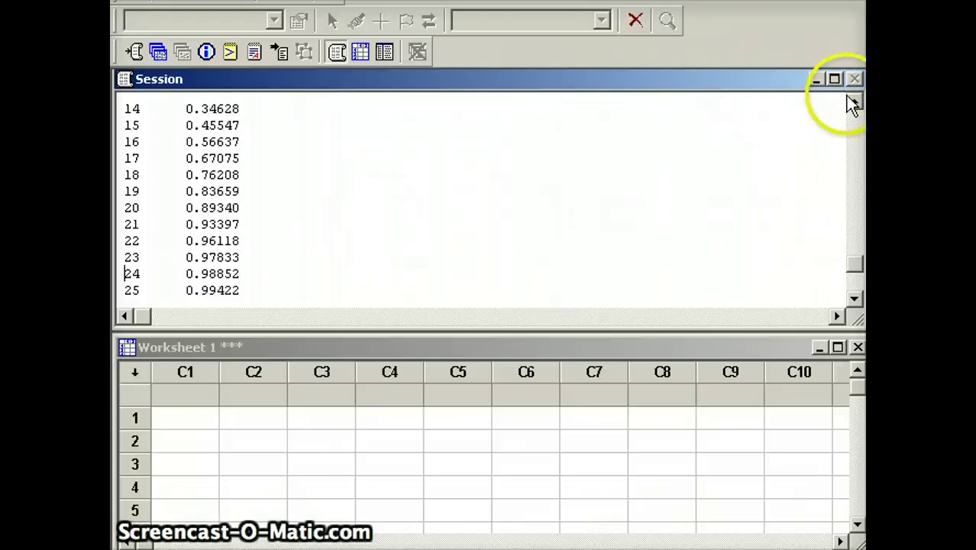
pyautogui.moveTo(849, 98); pyautogui.dragTo(852, 102)
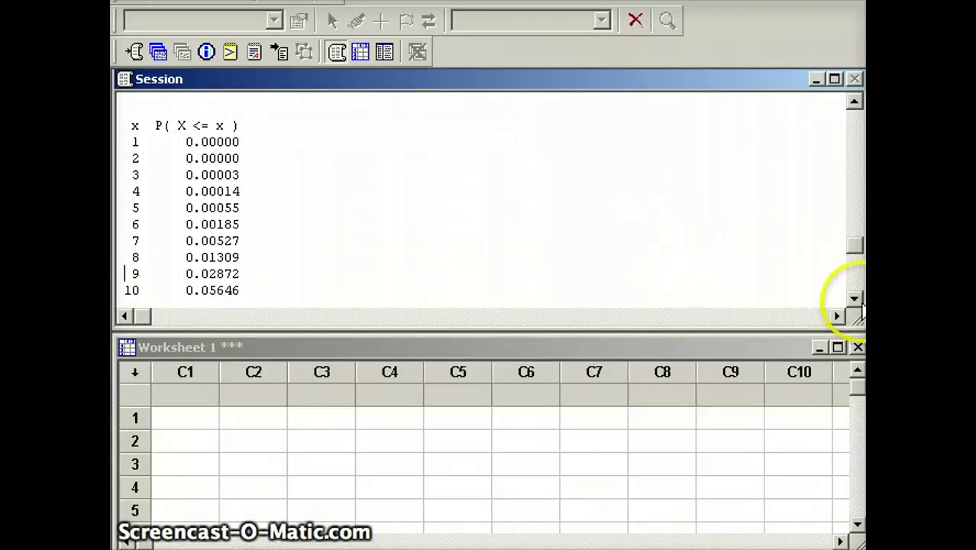
pyautogui.moveTo(853, 298); pyautogui.dragTo(853, 298)
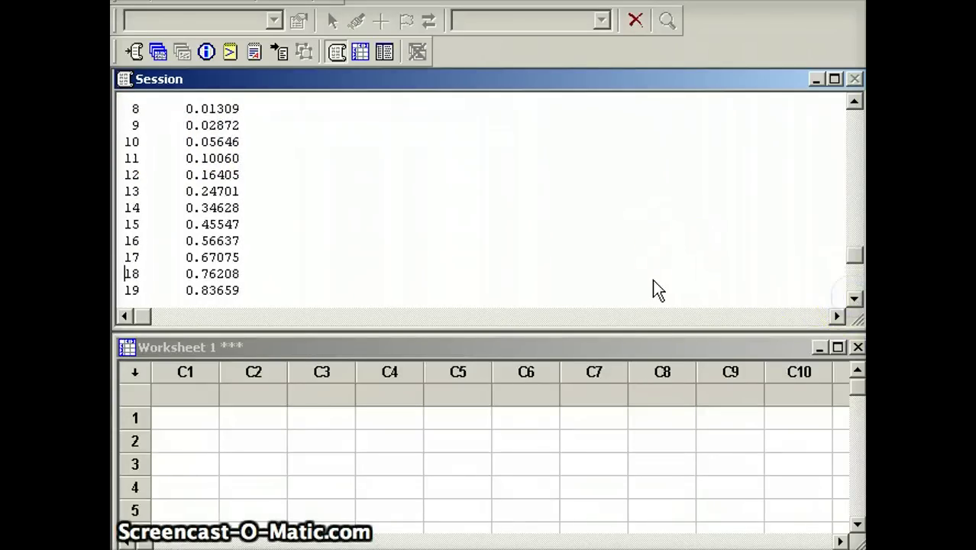
pyautogui.click(259, 239)
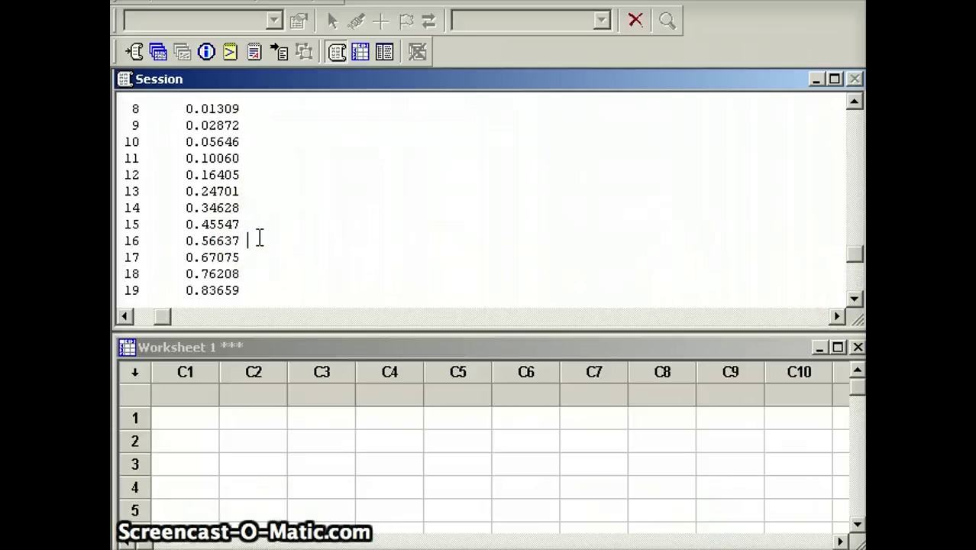
pyautogui.write('P(X<=16) =')
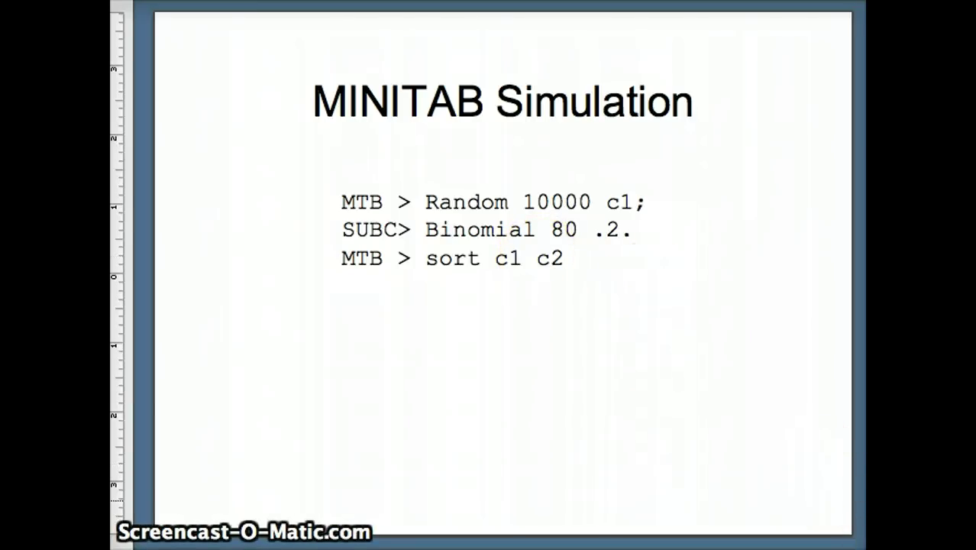
# - Reveal the 'P(X ≥ 17) = ???' question on the slide, then return to Minitab
pyautogui.press('space')
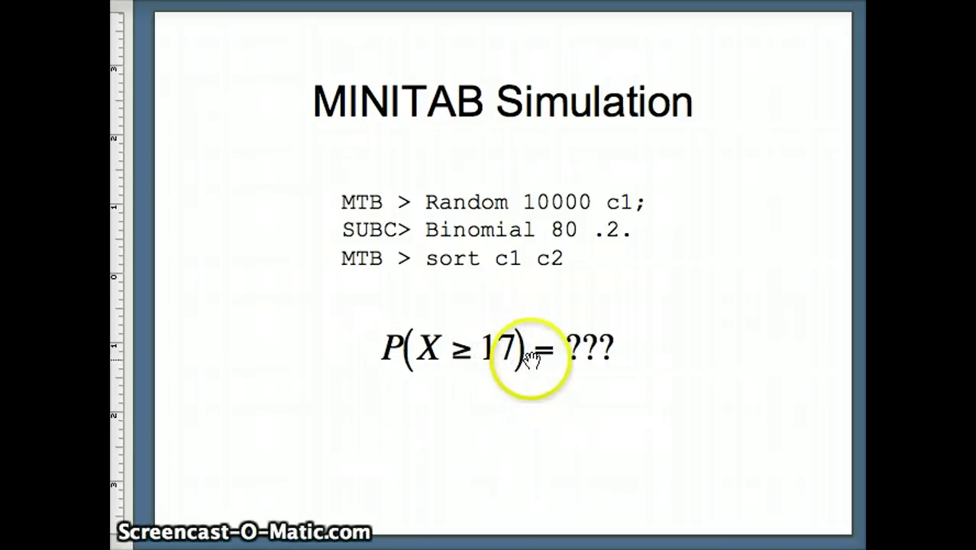
pyautogui.hotkey('alt', 'Tab')
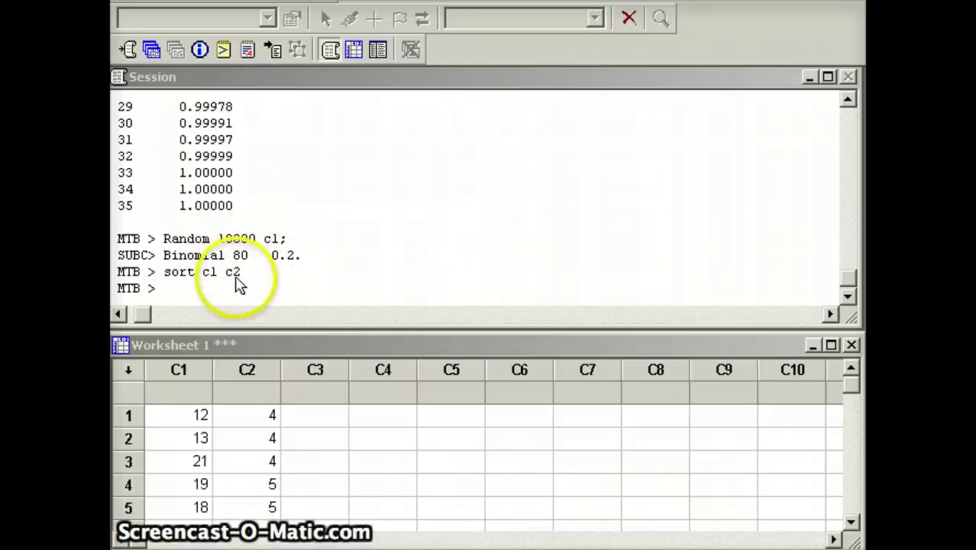
# - Note 'P(X>=17) is approx 4400/10000 = .44' beside sort c1 c2, checking worksheet row 5600
pyautogui.click(312, 271)
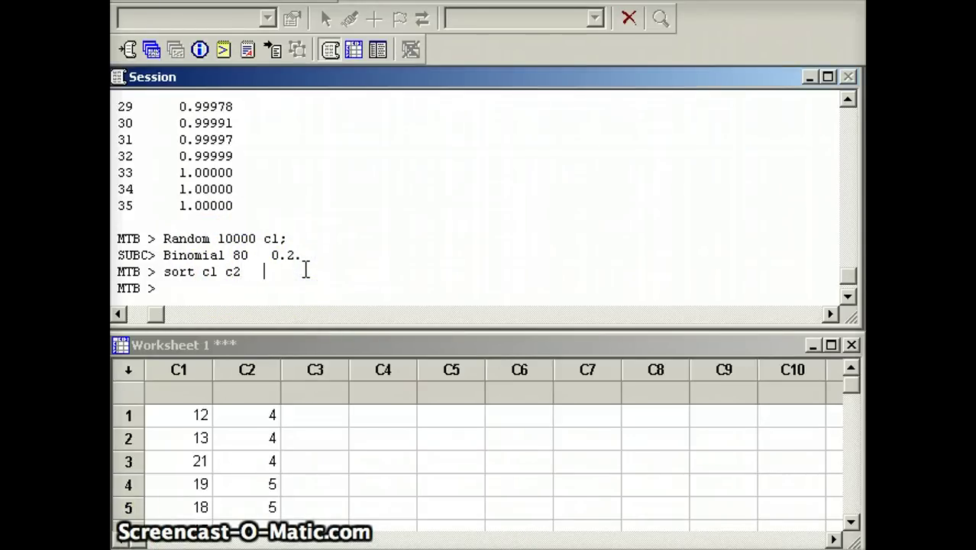
pyautogui.write('P(X>=17)')
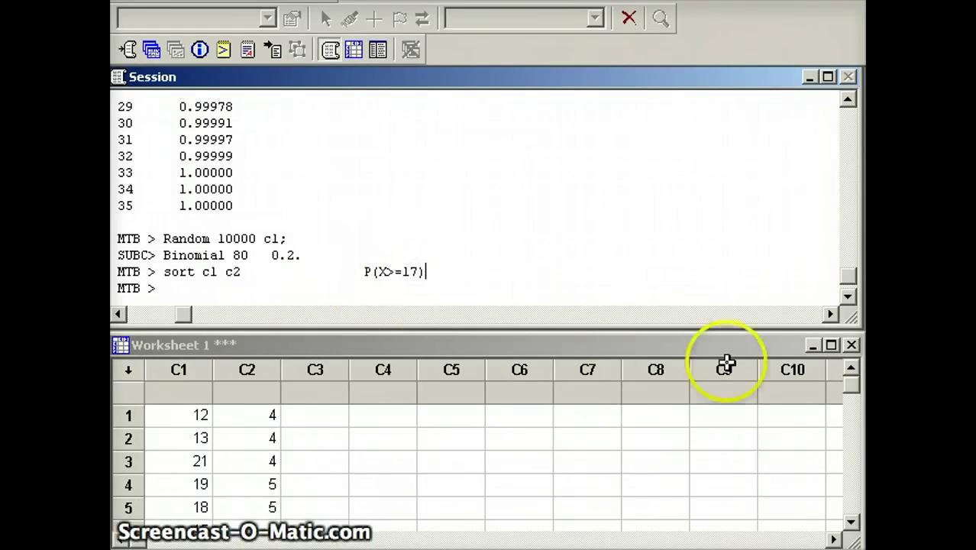
pyautogui.moveTo(848, 390); pyautogui.dragTo(850, 451)
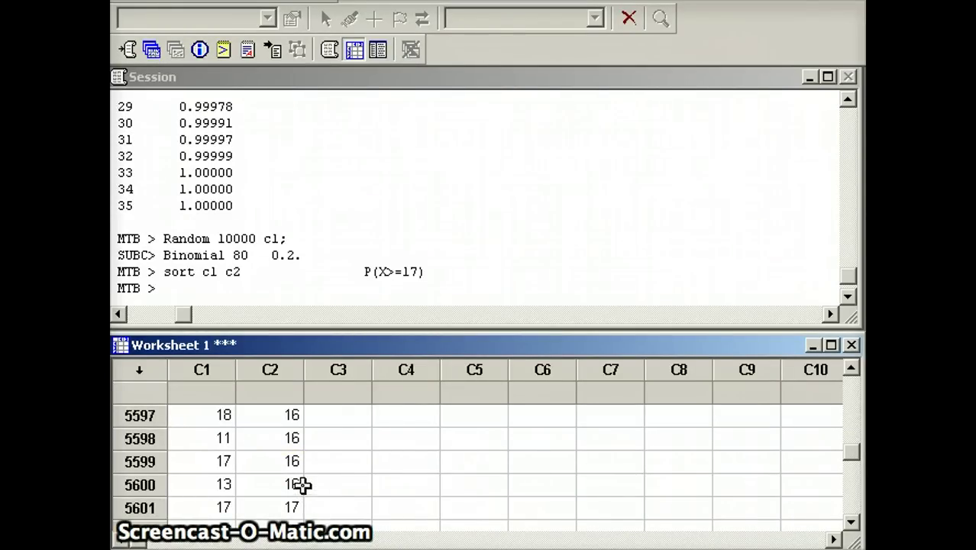
pyautogui.click(450, 280)
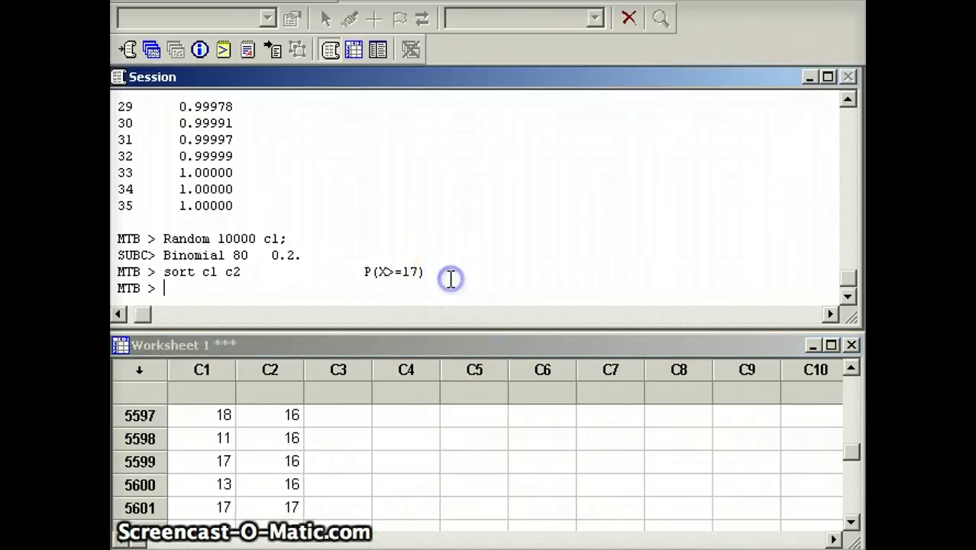
pyautogui.click(442, 273)
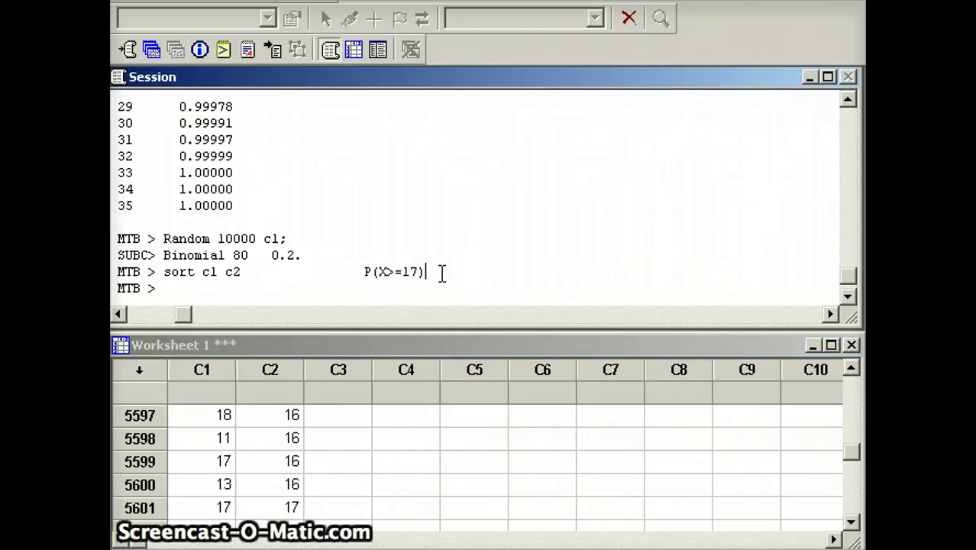
pyautogui.write('=')
pyautogui.press('BackSpace')
pyautogui.write('is appro')
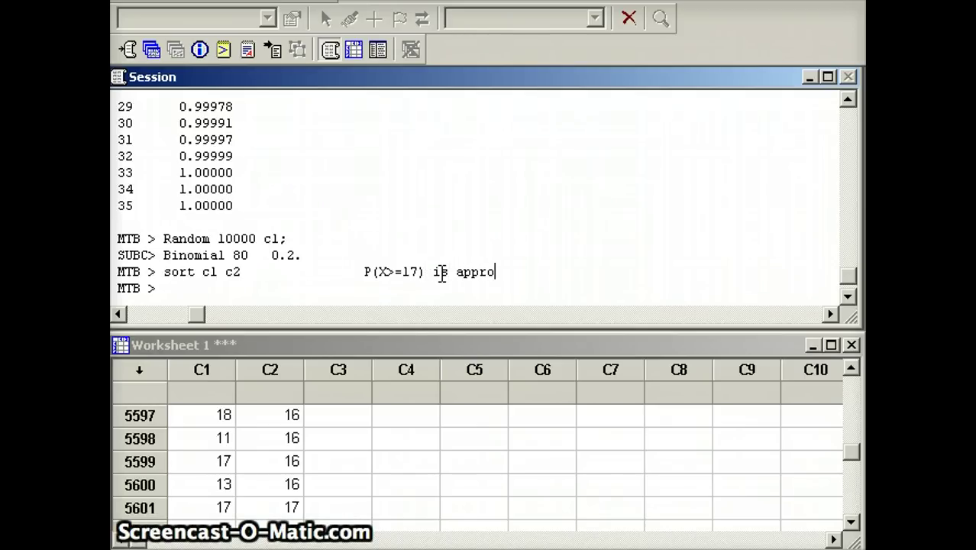
pyautogui.write('x ')
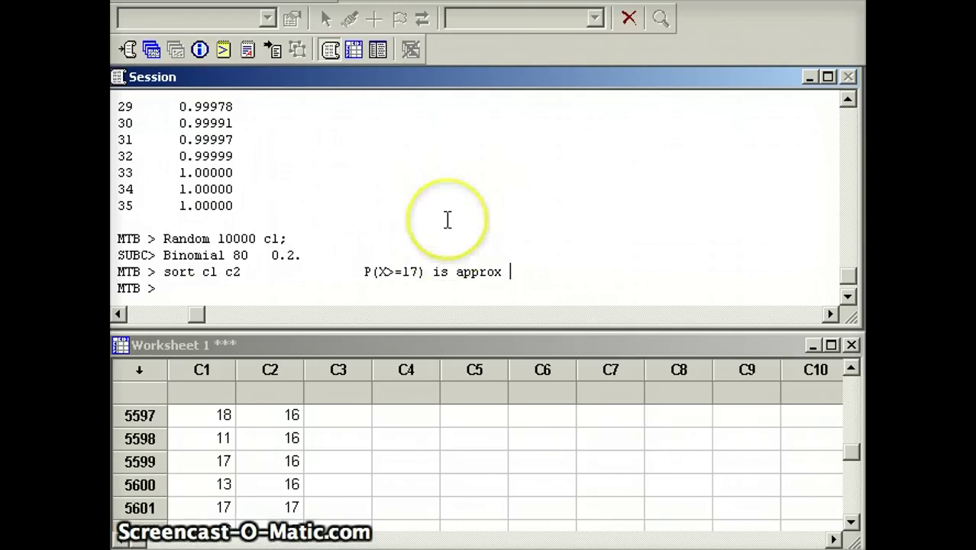
pyautogui.write('4400/')
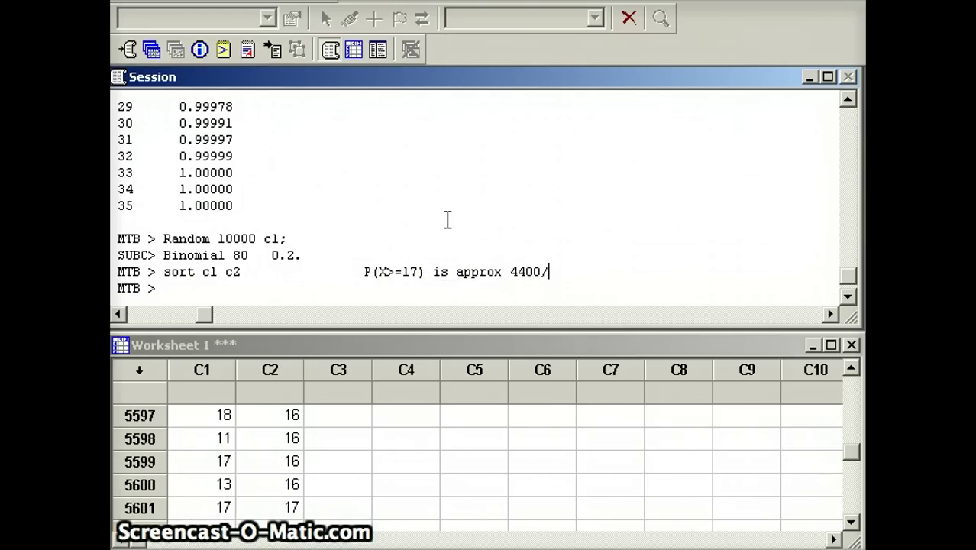
pyautogui.write('10000')
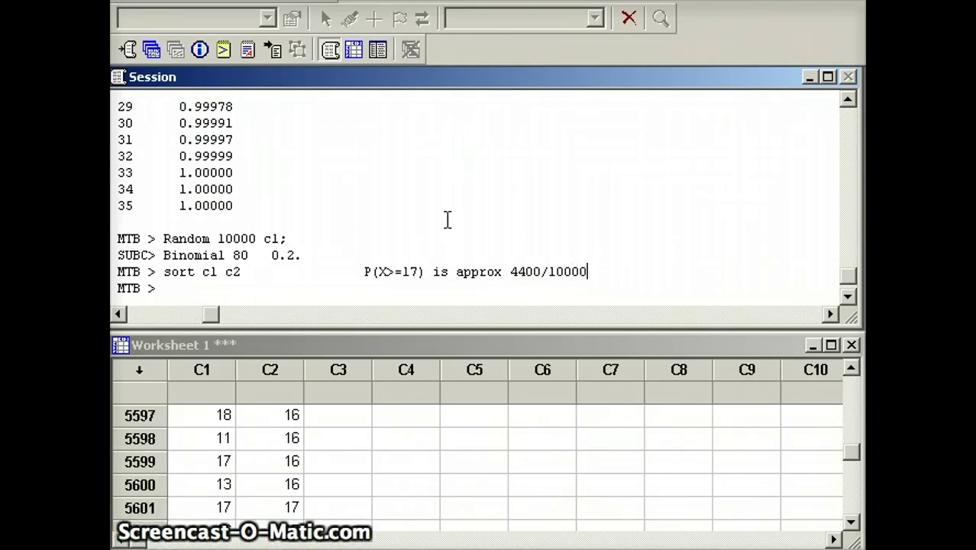
pyautogui.write(' = -')
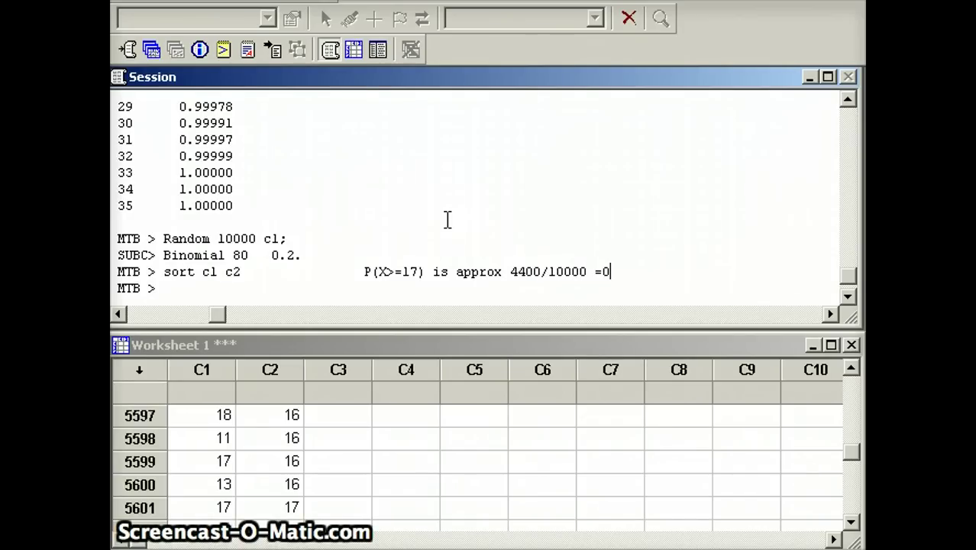
pyautogui.write('.44')
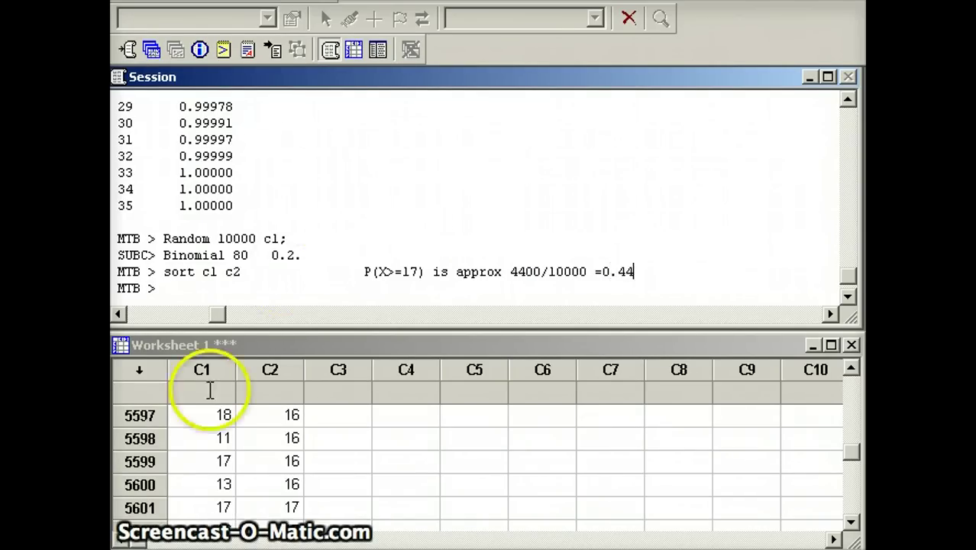